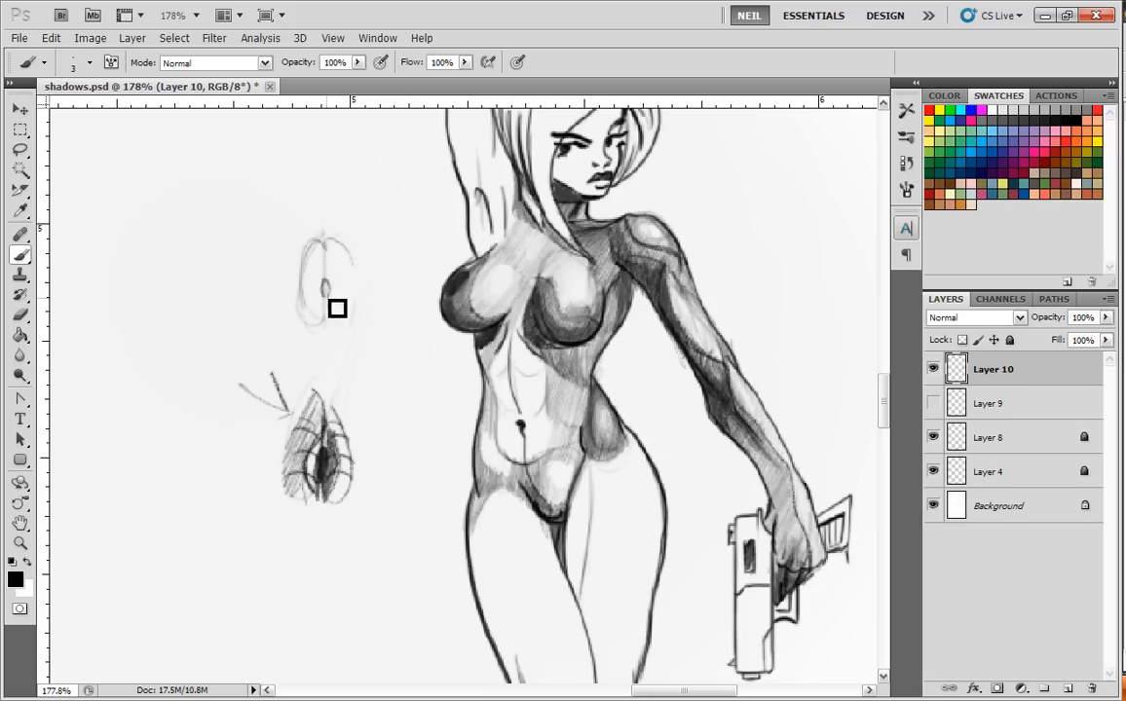
Sketch an upper demonstration study of two stacked rounded forms split by a dark centre line, beside the figure on Layer 10
drag(322, 277, 324, 364)
mouse_move(321, 242)
mouse_down()
mouse_move(306, 299)
mouse_move(325, 367)
mouse_move(318, 286)
mouse_move(328, 367)
mouse_up()
mouse_move(324, 251)
mouse_down()
mouse_move(312, 352)
mouse_move(345, 331)
mouse_move(369, 275)
mouse_move(359, 344)
mouse_up()
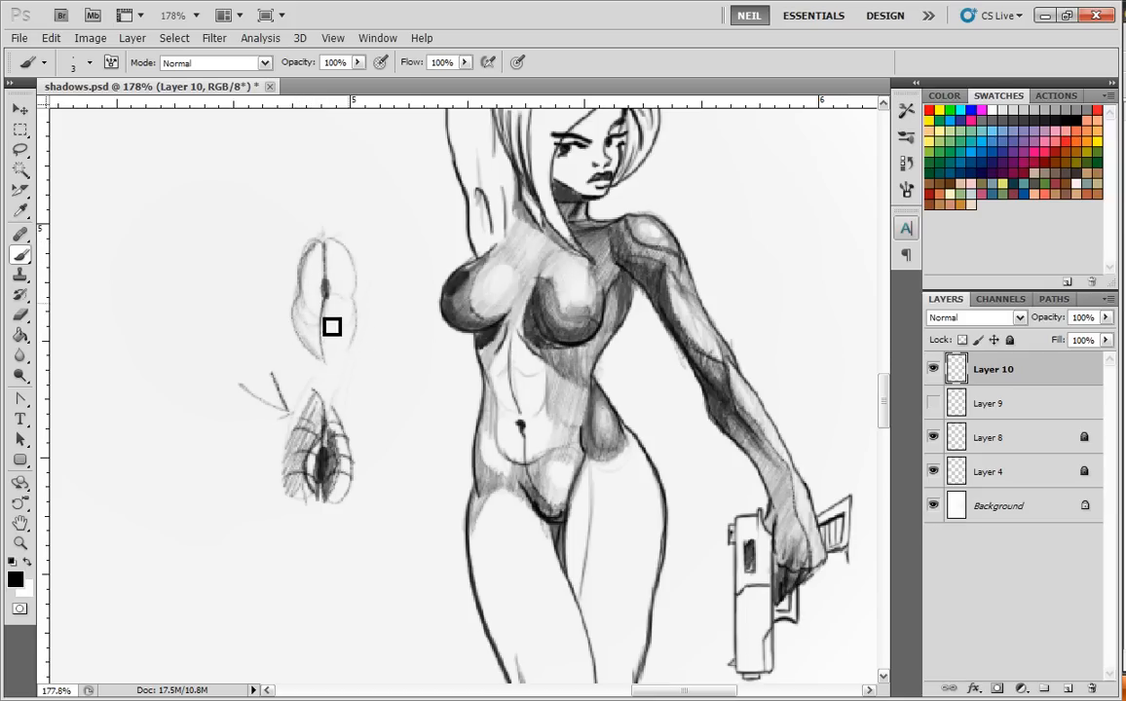
drag(352, 260, 355, 295)
drag(319, 241, 298, 292)
Draw light-direction arrows toward the two studies and scribble over the old arrow at the lower study
drag(186, 195, 244, 236)
mouse_move(231, 206)
mouse_down()
mouse_move(244, 235)
mouse_move(216, 243)
mouse_up()
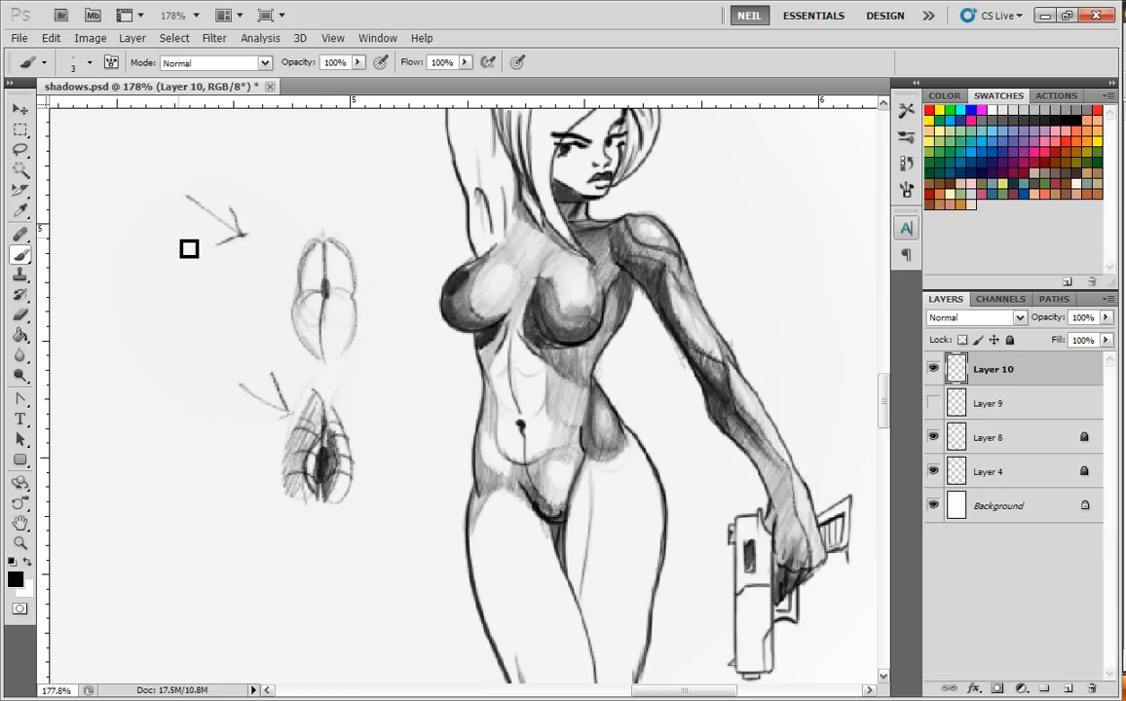
drag(391, 356, 351, 414)
drag(350, 414, 374, 429)
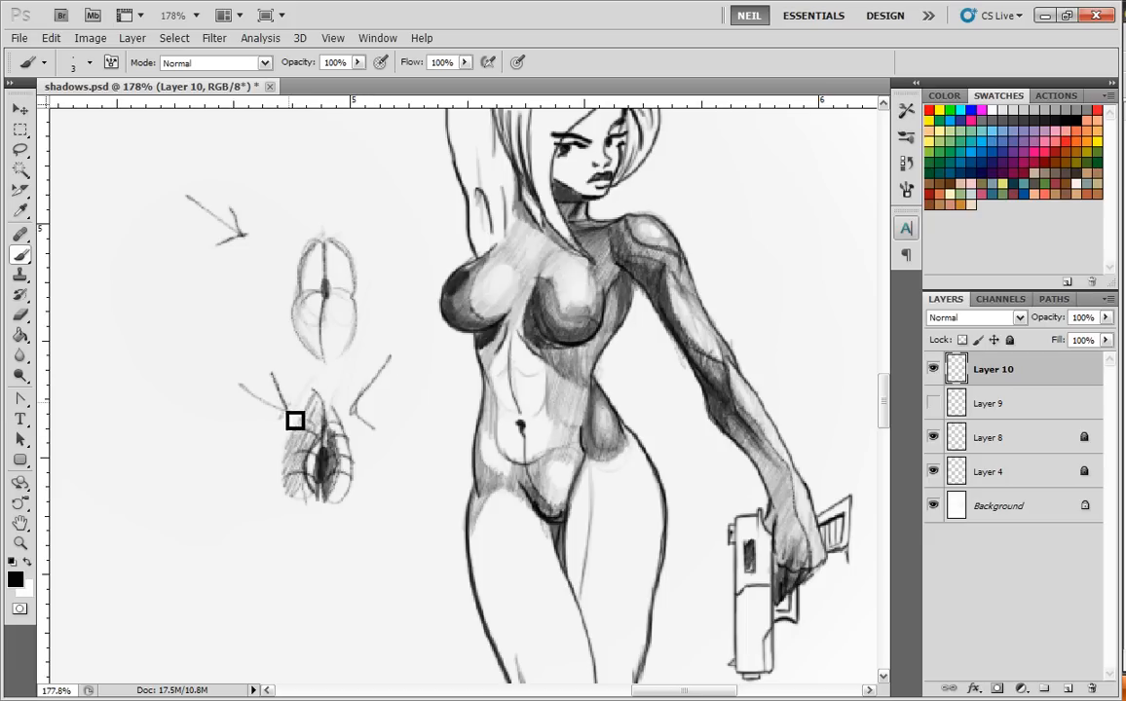
drag(286, 416, 224, 408)
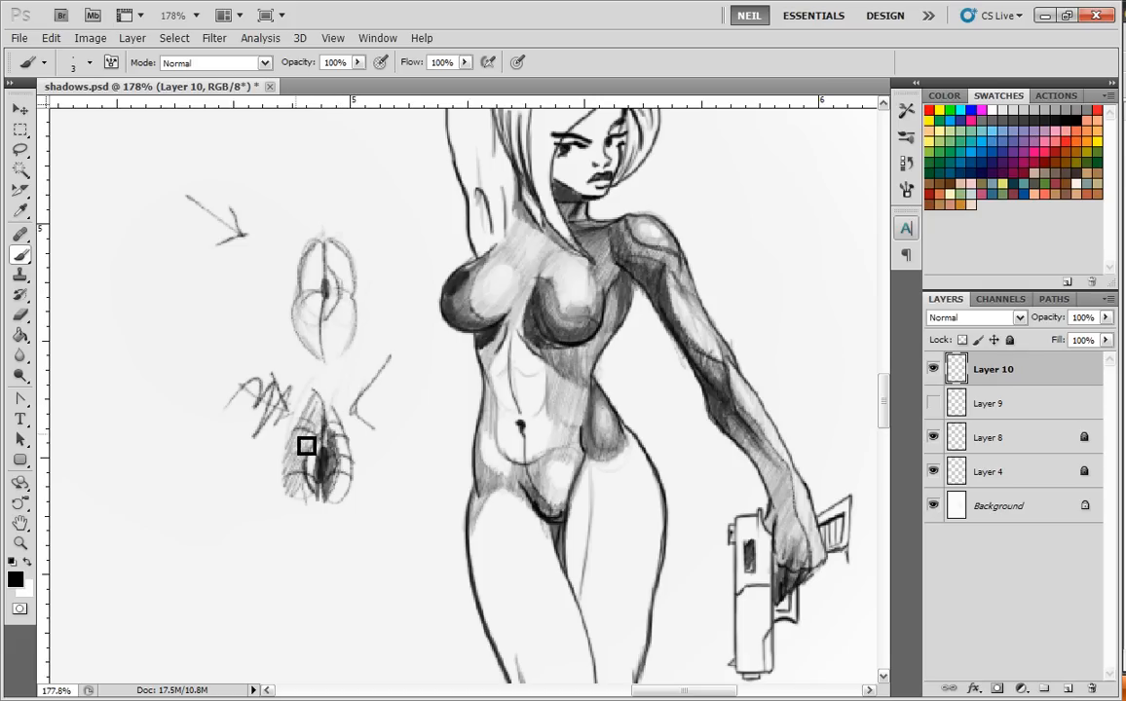
Hatch shadows on both halves of the upper study, leaving lit areas near its centre line
drag(325, 302, 331, 358)
mouse_move(333, 288)
mouse_down()
mouse_move(314, 338)
mouse_move(327, 307)
mouse_move(331, 355)
mouse_up()
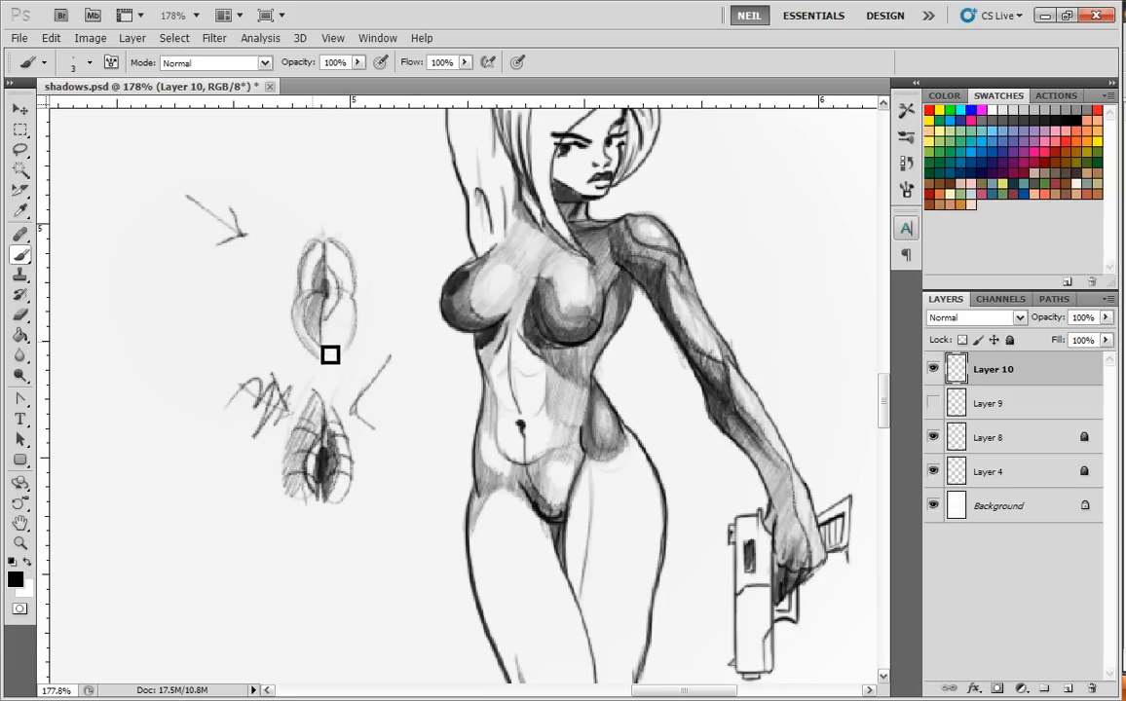
mouse_move(349, 255)
mouse_down()
mouse_move(332, 272)
mouse_move(350, 257)
mouse_up()
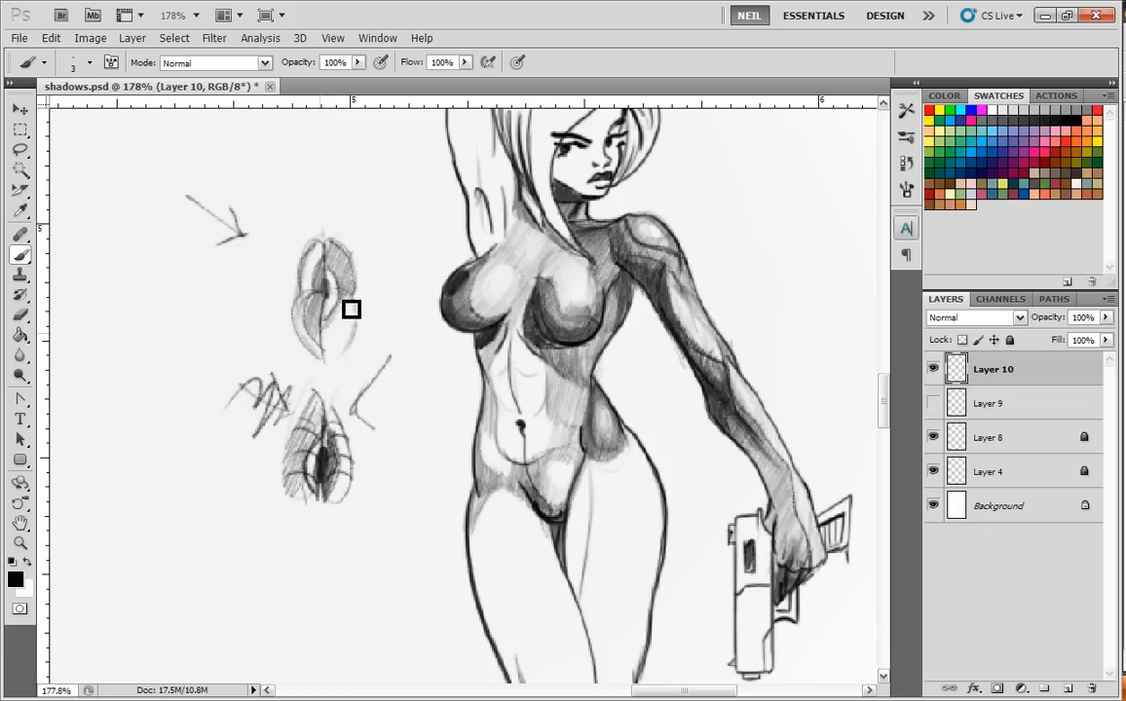
drag(362, 333, 353, 368)
mouse_move(353, 316)
mouse_down()
mouse_move(350, 368)
mouse_move(359, 312)
mouse_move(359, 346)
mouse_move(358, 309)
mouse_move(324, 311)
mouse_up()
mouse_move(333, 250)
mouse_down()
mouse_move(306, 331)
mouse_move(308, 317)
mouse_move(351, 315)
mouse_move(340, 265)
mouse_move(334, 302)
mouse_move(332, 259)
mouse_move(334, 300)
mouse_up()
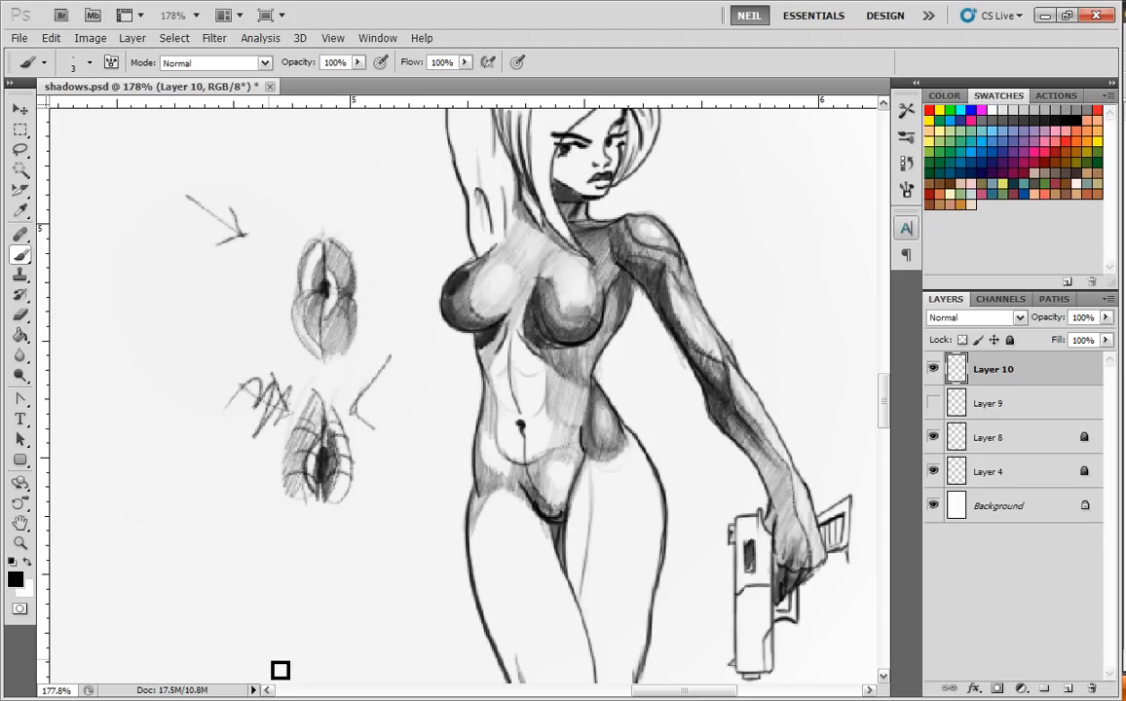
Lasso both demonstration studies with their arrows and cut them from Layer 10
key(l)
drag(190, 142, 122, 349)
mouse_move(122, 409)
mouse_down()
mouse_move(410, 491)
mouse_move(350, 207)
mouse_up()
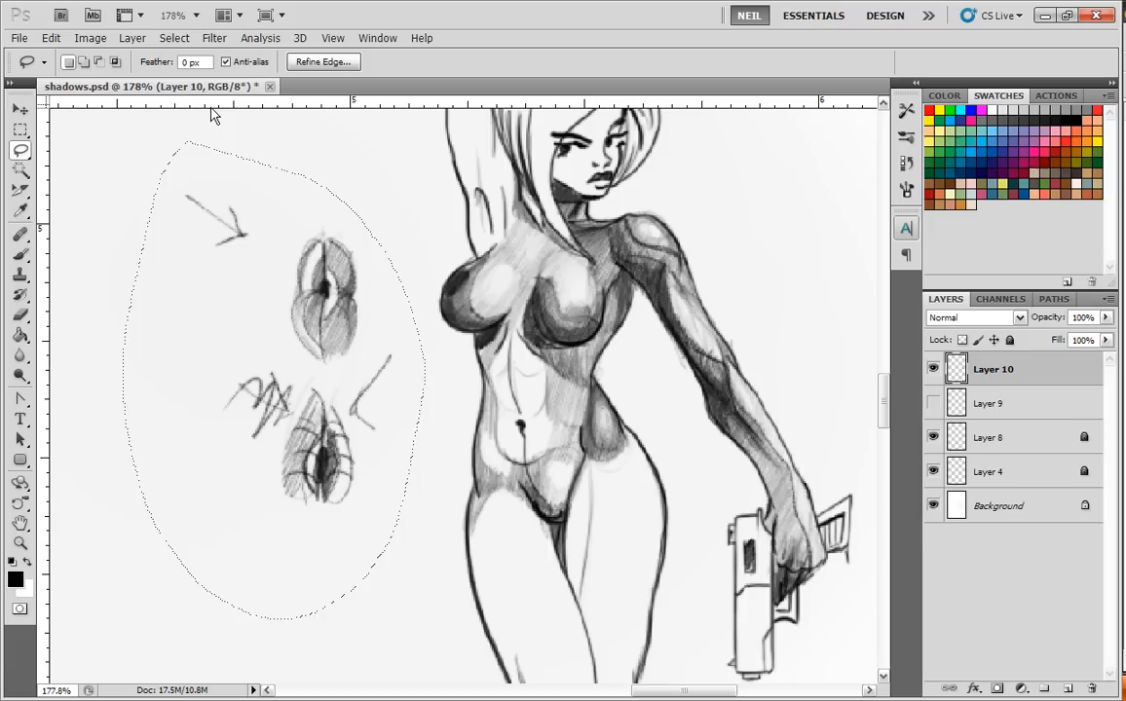
click(51, 38)
click(64, 130)
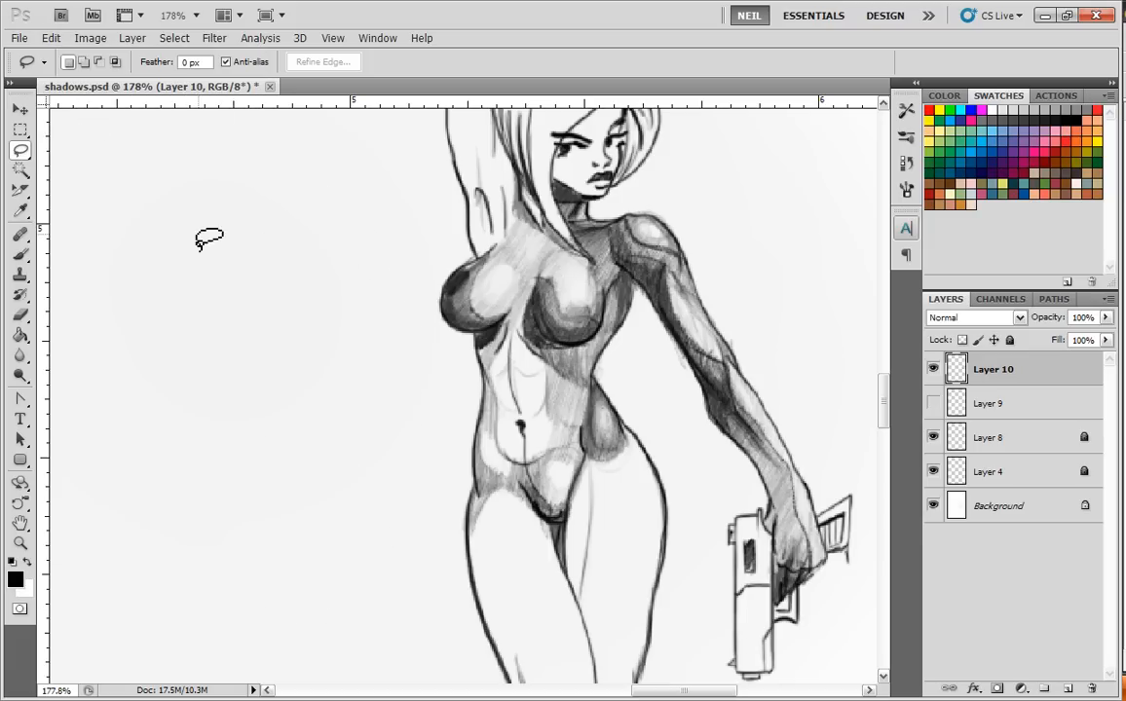
Brush shading onto the figure's chest and pelvis, and draw a light-direction arrow beside the lowered arm's shoulder
key(b)
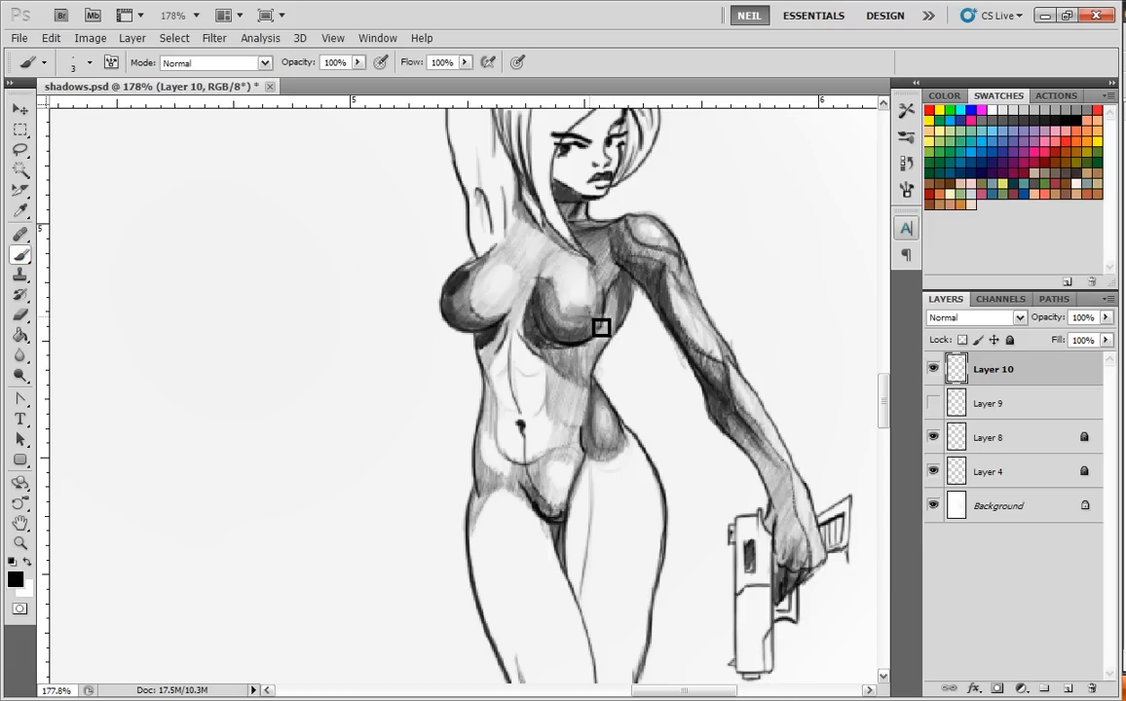
mouse_move(594, 315)
mouse_down()
mouse_move(575, 324)
mouse_move(598, 326)
mouse_move(580, 329)
mouse_move(586, 306)
mouse_up()
drag(537, 499, 536, 444)
mouse_move(768, 169)
mouse_down()
mouse_move(729, 251)
mouse_move(748, 227)
mouse_up()
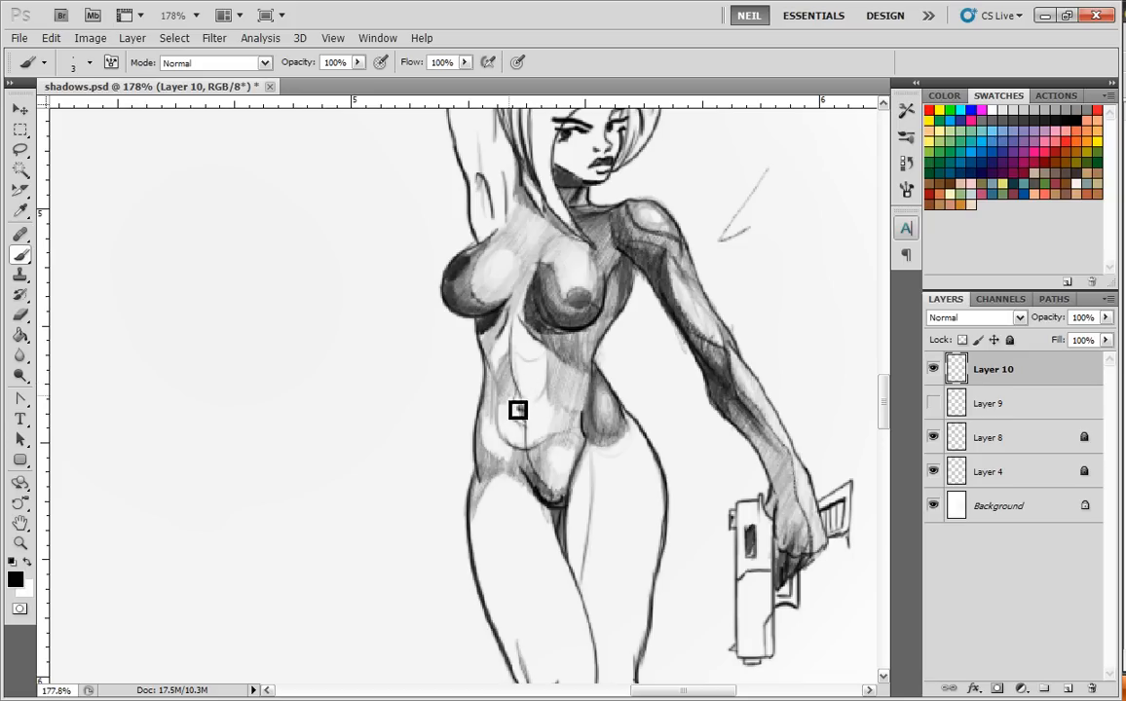
Shade the abdominal muscles around the navel, undoing unwanted strokes
drag(517, 413, 519, 404)
mouse_move(542, 412)
mouse_down()
mouse_move(558, 375)
mouse_move(534, 387)
mouse_move(525, 373)
mouse_move(527, 386)
mouse_move(552, 382)
mouse_move(530, 392)
mouse_move(558, 383)
mouse_up()
key(ctrl+alt+z)
key(ctrl+alt+z)
key(ctrl+alt+z)
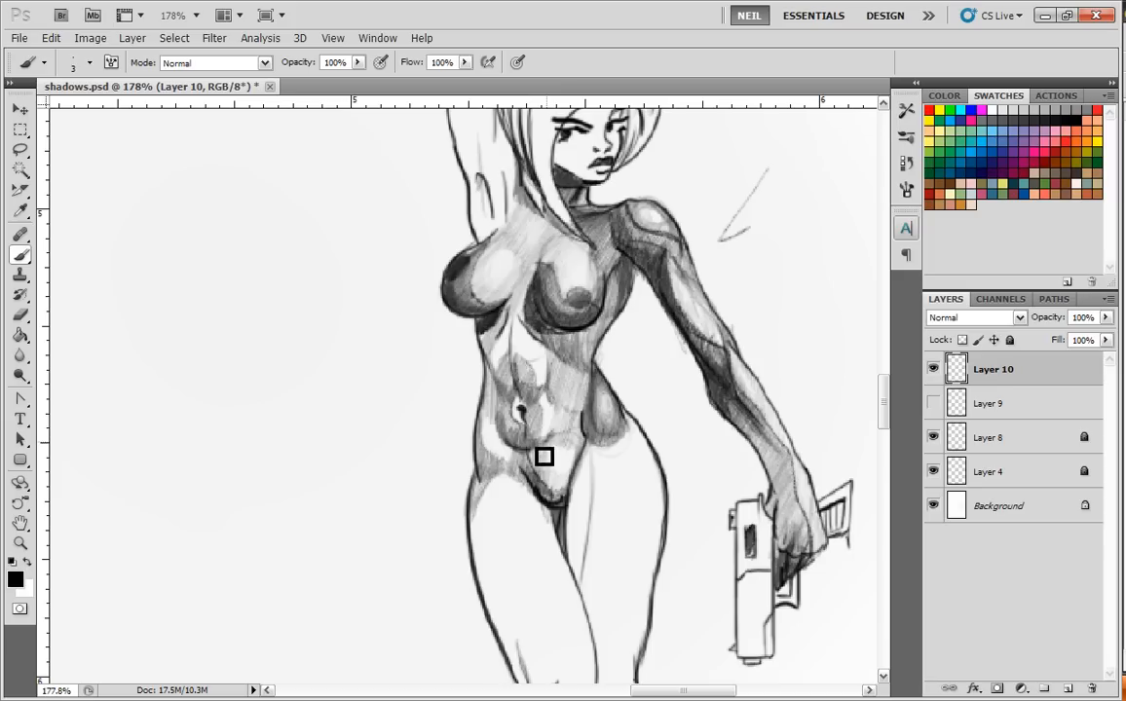
drag(525, 394, 538, 446)
Sketch and hatch a small study of paired abdominal muscles in the empty area beside the figure
mouse_move(325, 465)
mouse_down()
mouse_move(345, 441)
mouse_move(336, 415)
mouse_move(319, 423)
mouse_move(312, 459)
mouse_up()
mouse_move(338, 418)
mouse_down()
mouse_move(372, 429)
mouse_move(372, 460)
mouse_move(347, 470)
mouse_move(353, 431)
mouse_move(364, 434)
mouse_move(374, 407)
mouse_move(365, 391)
mouse_move(354, 441)
mouse_up()
mouse_move(316, 400)
mouse_down()
mouse_move(309, 421)
mouse_move(337, 397)
mouse_move(332, 429)
mouse_move(325, 404)
mouse_move(314, 423)
mouse_move(326, 434)
mouse_up()
mouse_move(357, 396)
mouse_down()
mouse_move(362, 451)
mouse_move(355, 433)
mouse_move(354, 457)
mouse_move(346, 449)
mouse_move(358, 429)
mouse_move(352, 457)
mouse_move(333, 431)
mouse_move(333, 460)
mouse_move(313, 448)
mouse_move(329, 433)
mouse_move(334, 465)
mouse_move(323, 469)
mouse_move(375, 425)
mouse_move(336, 452)
mouse_up()
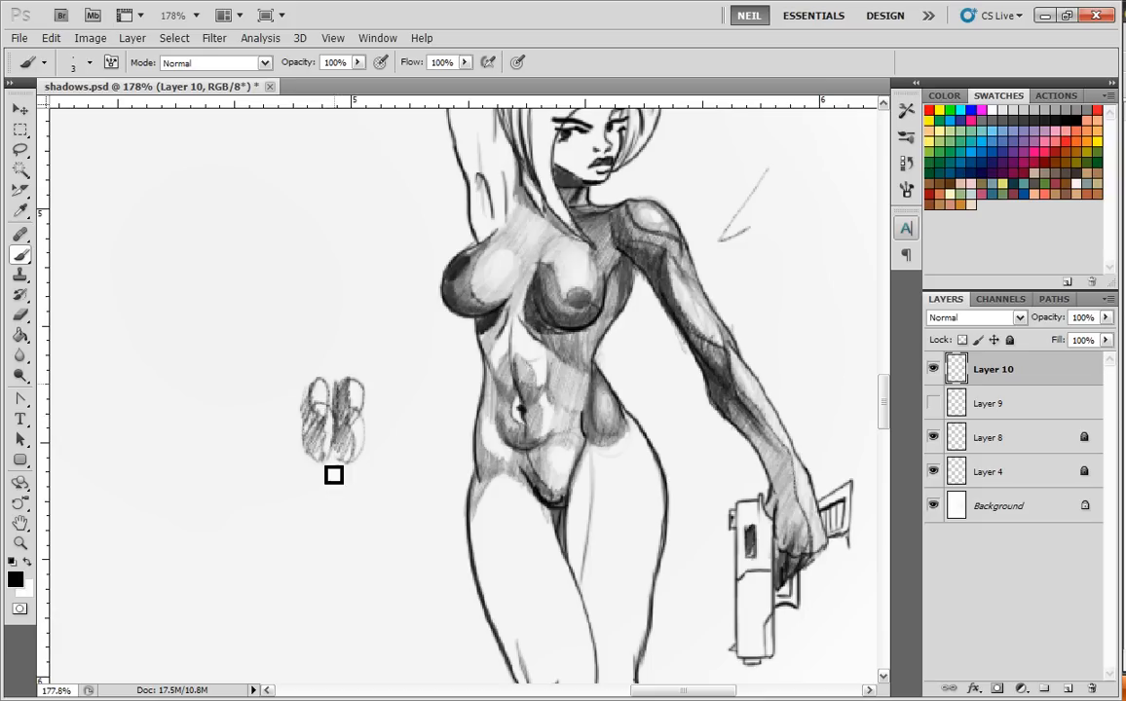
Lasso the small abdominal muscle study and cut it from the layer
click(19, 149)
drag(312, 282, 309, 285)
click(51, 38)
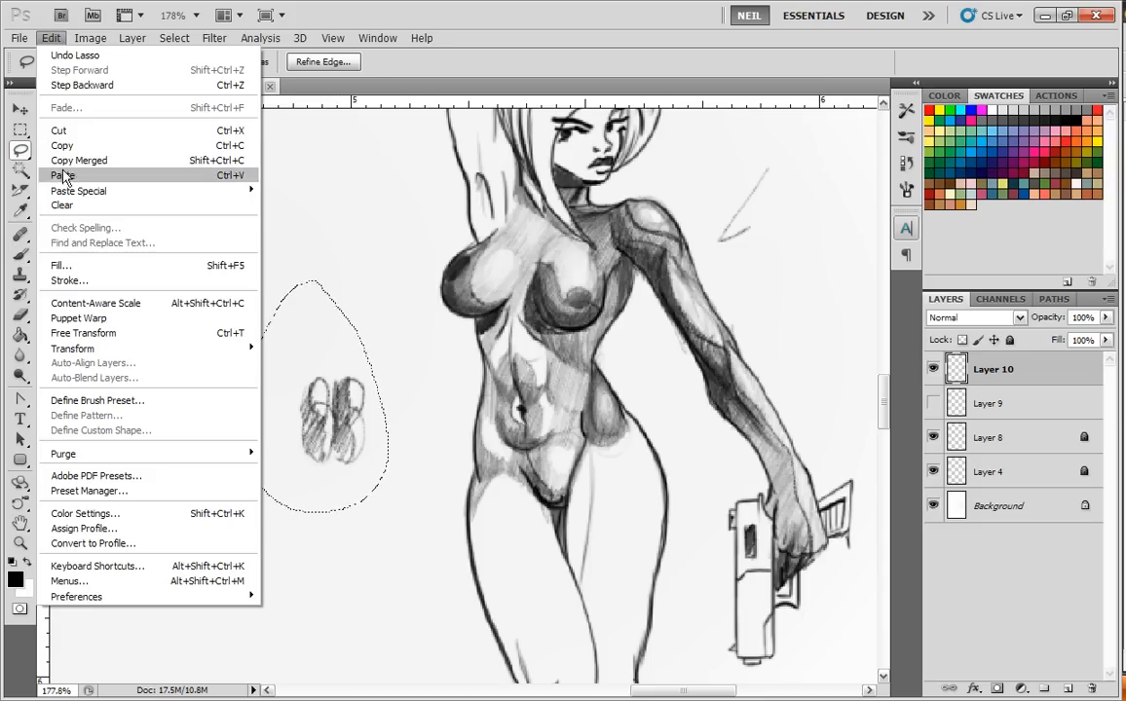
click(62, 126)
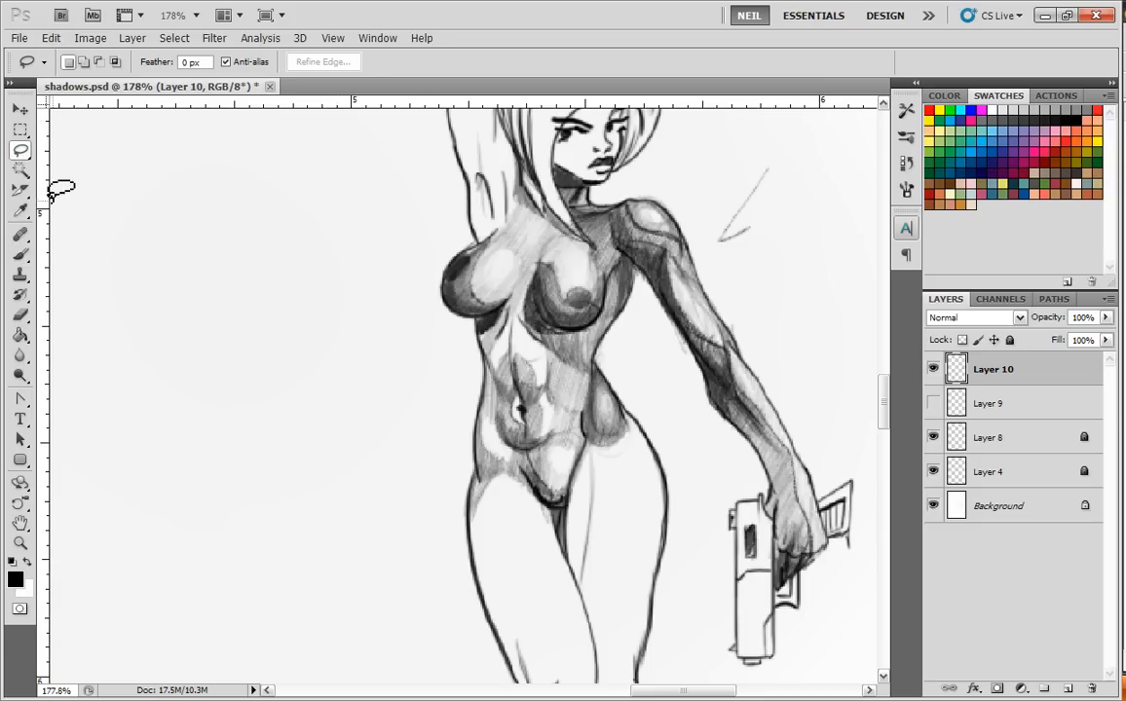
Brush shadow over the upper abdomen beneath the chest
click(20, 254)
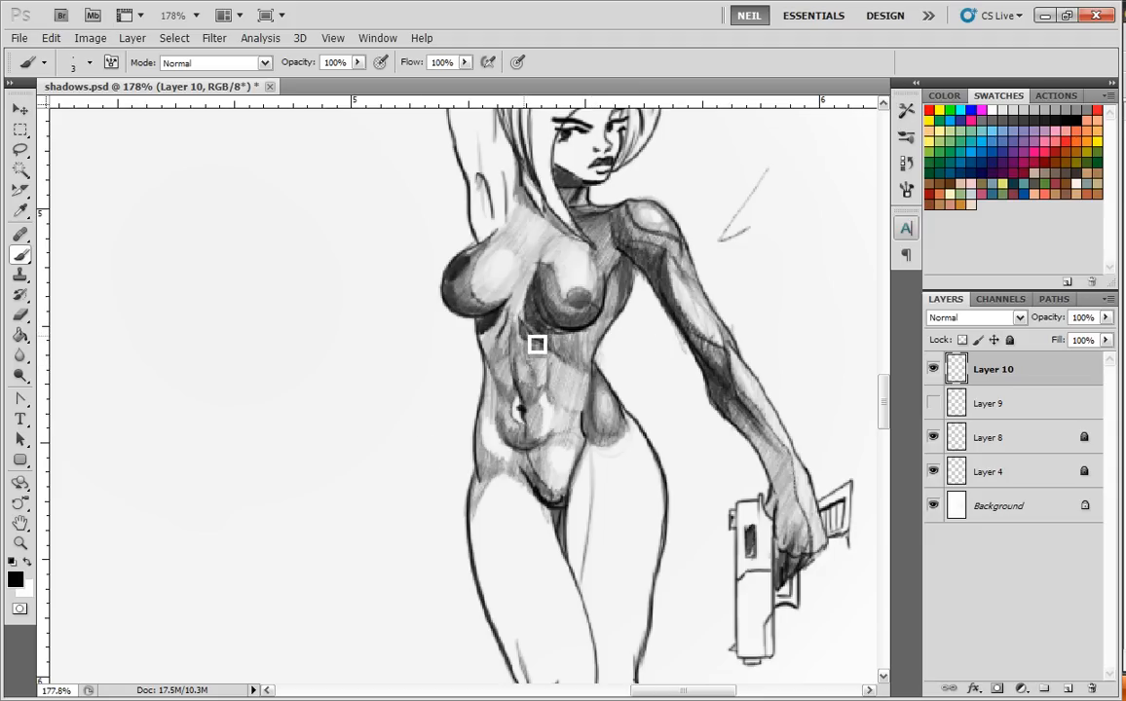
mouse_move(555, 362)
mouse_down()
mouse_move(579, 378)
mouse_move(545, 350)
mouse_move(506, 355)
mouse_move(519, 391)
mouse_up()
Shade the inner upper thigh of the leg nearest the gun, and darken the pelvis with black strokes
key(space)
mouse_move(636, 461)
mouse_down()
mouse_move(623, 494)
mouse_move(585, 433)
mouse_move(607, 524)
mouse_move(558, 299)
mouse_up()
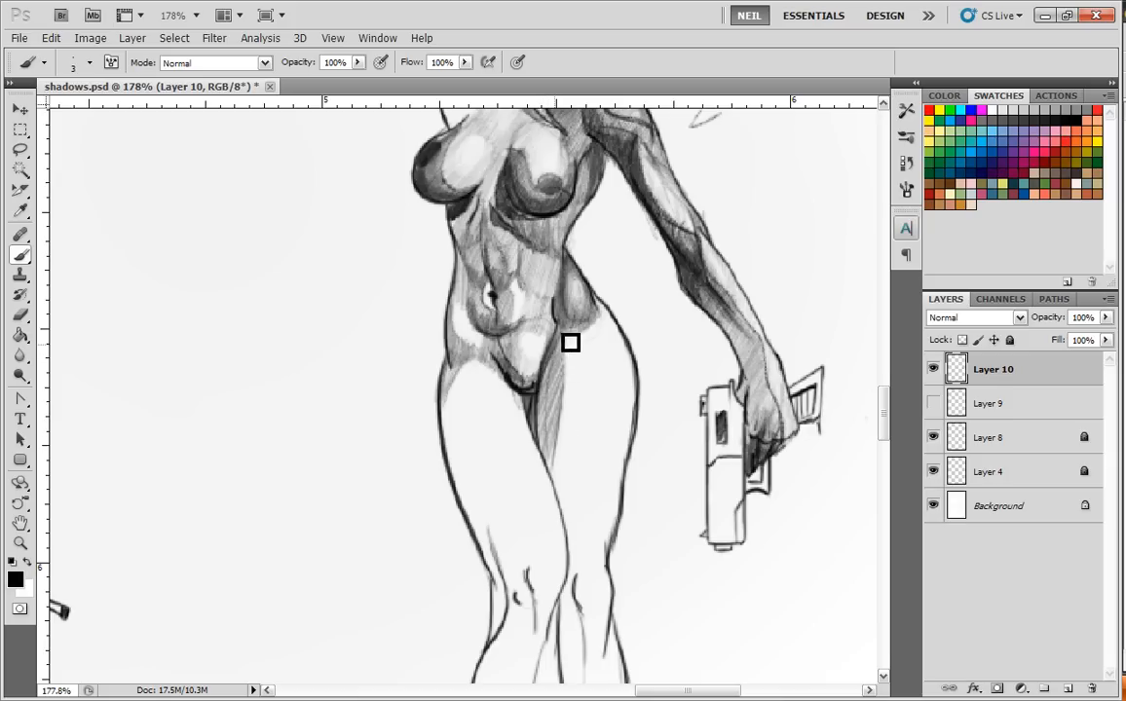
drag(554, 433, 559, 478)
mouse_move(561, 389)
mouse_down()
mouse_move(553, 472)
mouse_move(558, 462)
mouse_up()
mouse_move(558, 413)
mouse_down()
mouse_move(555, 475)
mouse_move(550, 451)
mouse_up()
mouse_move(562, 375)
mouse_down()
mouse_move(561, 442)
mouse_move(576, 337)
mouse_move(583, 415)
mouse_up()
key(ctrl+z)
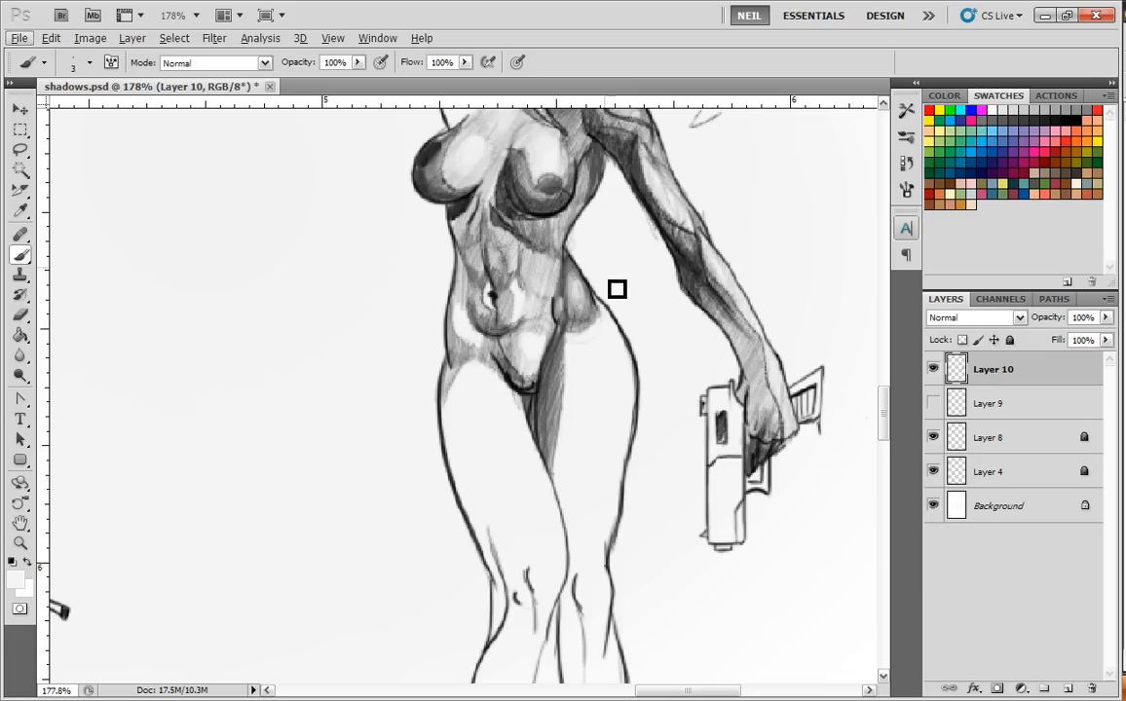
click(1081, 122)
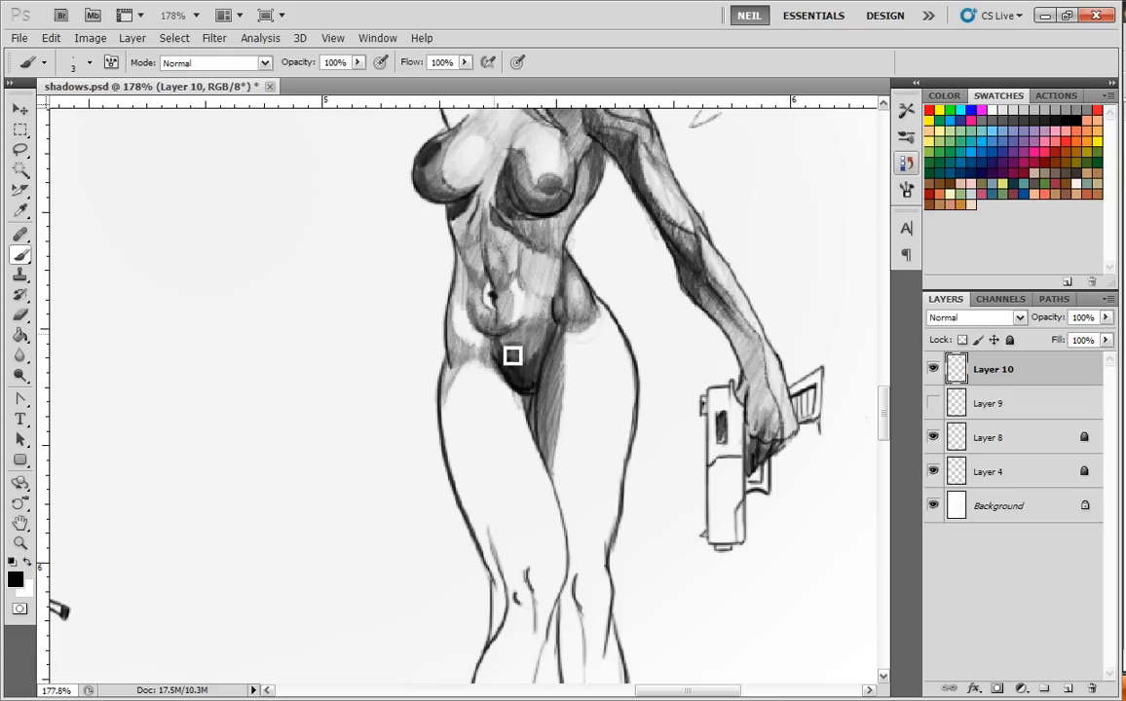
drag(570, 385, 528, 478)
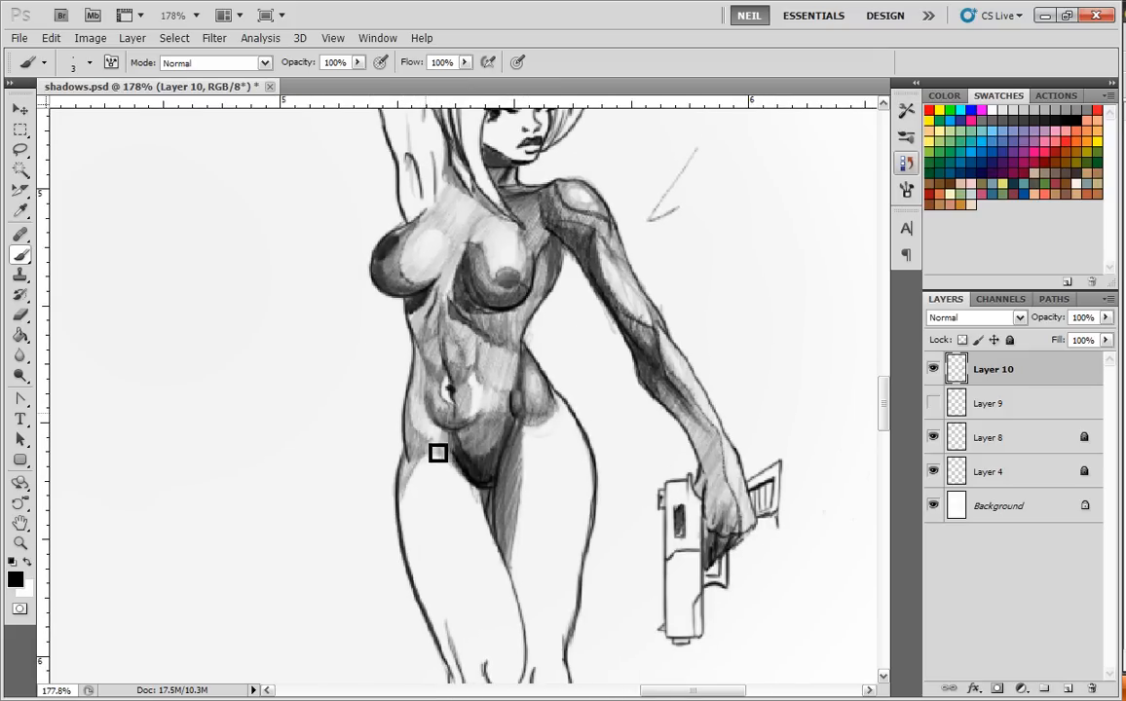
Try out oval and curved muscle outlines on the thigh nearest the gun
mouse_move(553, 516)
mouse_down()
mouse_move(549, 421)
mouse_move(537, 613)
mouse_move(562, 394)
mouse_up()
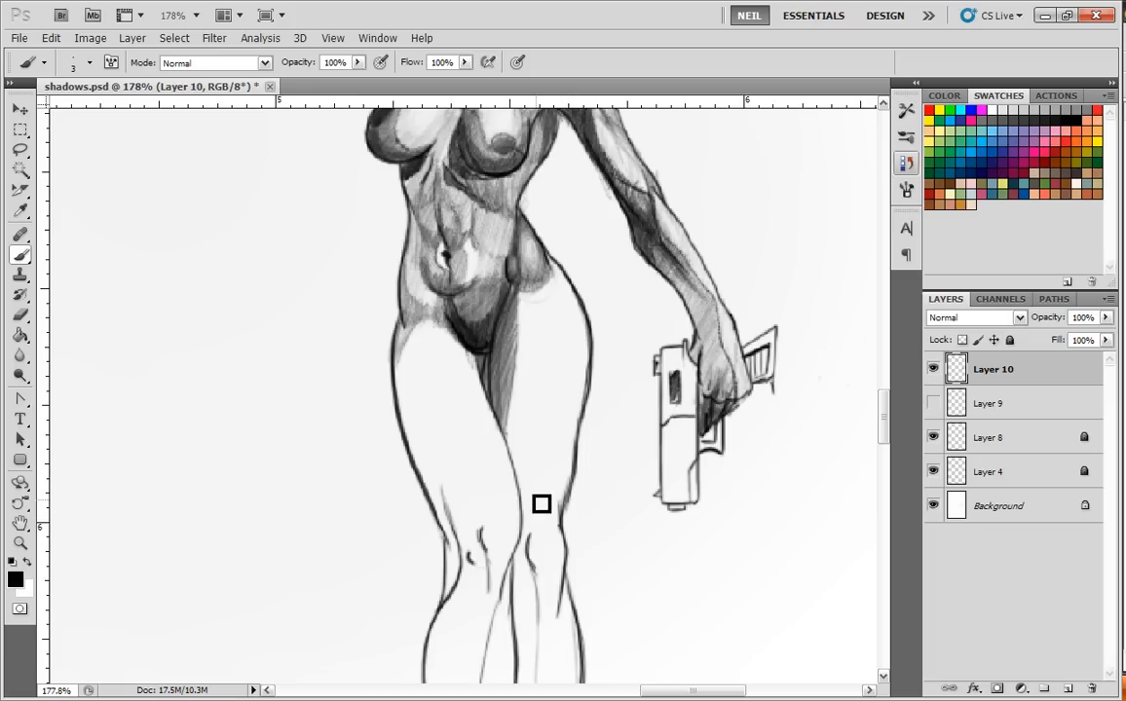
mouse_move(541, 383)
mouse_down()
mouse_move(569, 420)
mouse_move(541, 369)
mouse_move(549, 422)
mouse_up()
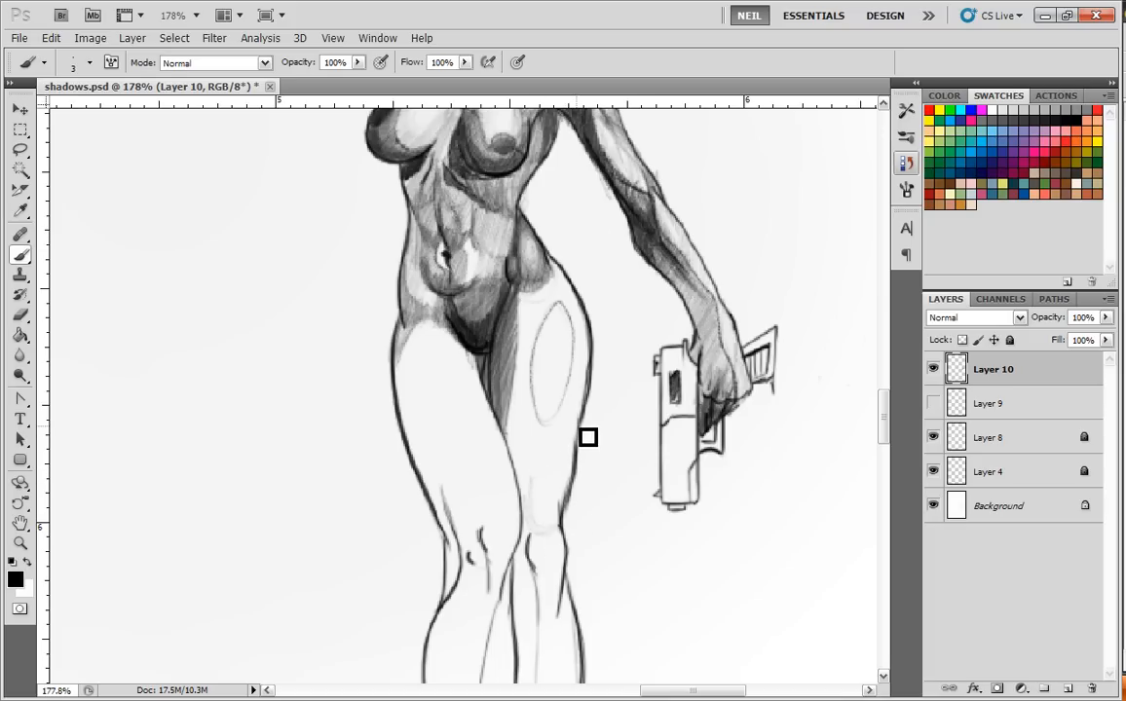
key(ctrl+z)
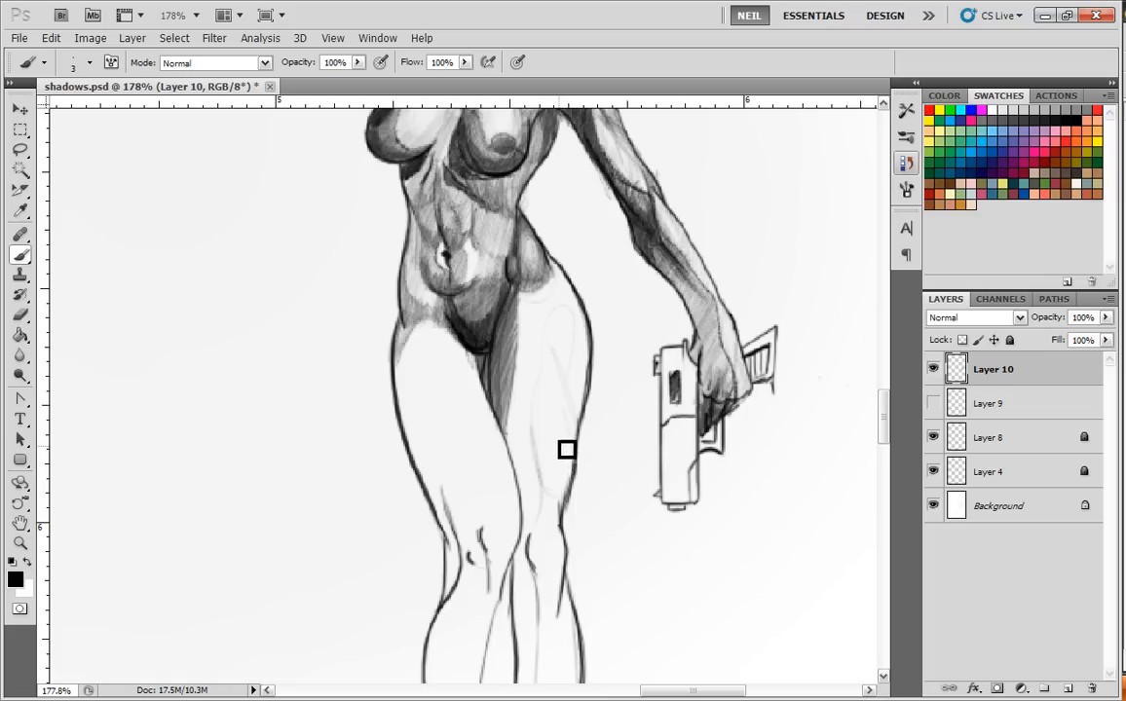
mouse_move(574, 399)
mouse_down()
mouse_move(570, 324)
mouse_move(573, 386)
mouse_up()
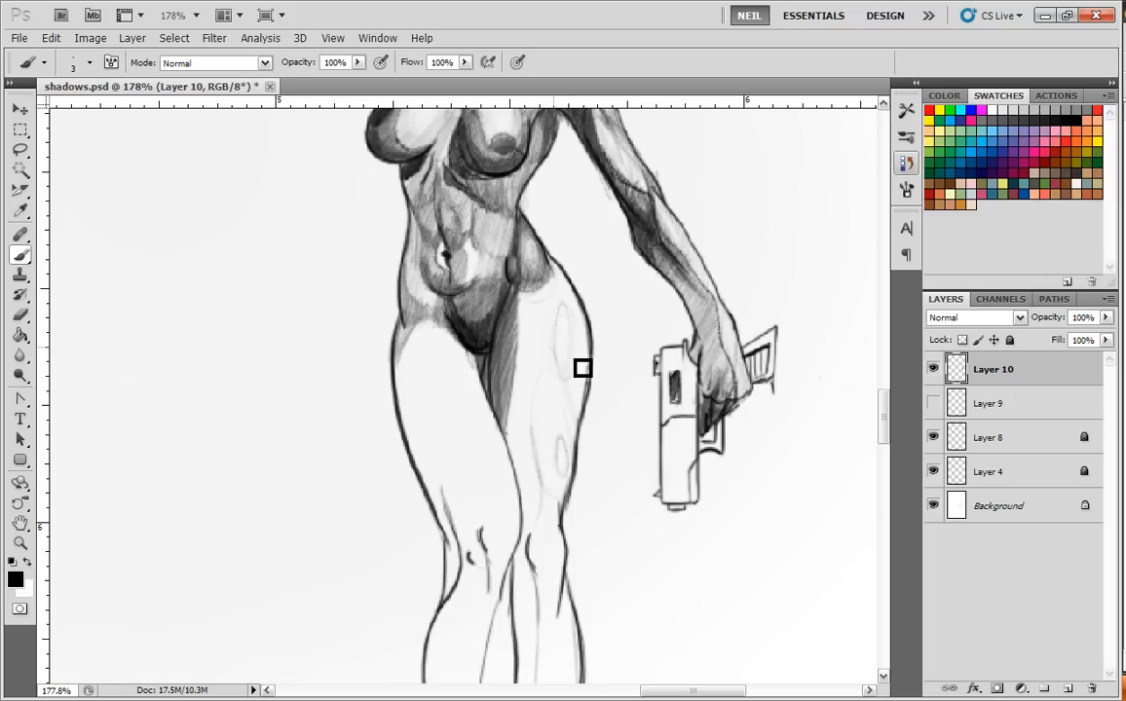
drag(549, 471, 536, 498)
key(ctrl+alt+z)
key(ctrl+alt+z)
key(ctrl+alt+z)
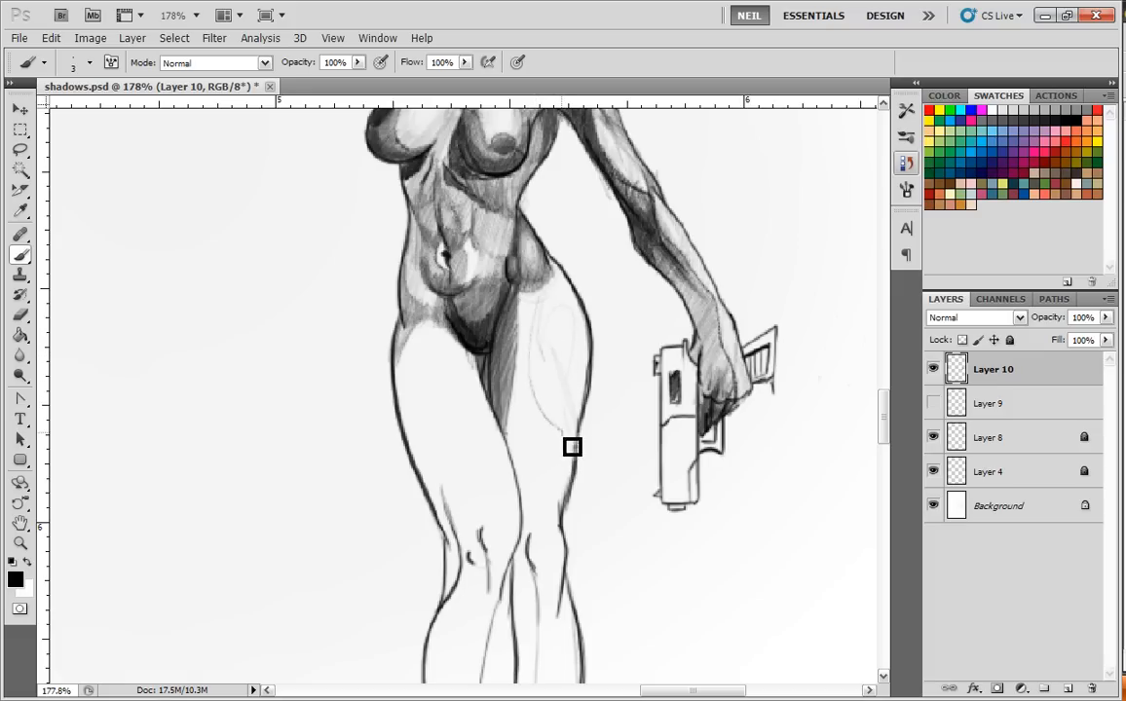
Hatch shadow down the inner thigh of the leg nearest the gun as far as the knee
mouse_move(536, 341)
mouse_down()
mouse_move(571, 519)
mouse_move(540, 548)
mouse_move(571, 516)
mouse_move(538, 578)
mouse_move(551, 487)
mouse_up()
mouse_move(538, 289)
mouse_down()
mouse_move(520, 421)
mouse_move(541, 374)
mouse_move(520, 418)
mouse_move(548, 303)
mouse_move(506, 370)
mouse_move(510, 381)
mouse_move(549, 292)
mouse_move(515, 432)
mouse_move(541, 369)
mouse_move(531, 405)
mouse_move(539, 352)
mouse_move(519, 385)
mouse_move(520, 365)
mouse_move(543, 285)
mouse_move(515, 349)
mouse_move(543, 306)
mouse_move(508, 440)
mouse_move(538, 385)
mouse_move(516, 458)
mouse_move(537, 378)
mouse_move(512, 447)
mouse_move(529, 424)
mouse_move(515, 464)
mouse_move(539, 403)
mouse_move(519, 476)
mouse_move(539, 412)
mouse_move(523, 493)
mouse_move(547, 433)
mouse_move(528, 498)
mouse_move(548, 437)
mouse_move(531, 509)
mouse_move(555, 442)
mouse_move(528, 520)
mouse_move(545, 457)
mouse_move(529, 460)
mouse_move(543, 442)
mouse_move(532, 541)
mouse_move(547, 482)
mouse_up()
mouse_move(537, 545)
mouse_down()
mouse_move(557, 486)
mouse_move(542, 559)
mouse_move(563, 508)
mouse_move(539, 557)
mouse_move(558, 468)
mouse_move(531, 557)
mouse_move(548, 447)
mouse_move(528, 480)
mouse_move(547, 397)
mouse_move(534, 418)
mouse_move(539, 392)
mouse_move(518, 459)
mouse_move(544, 310)
mouse_move(508, 397)
mouse_move(538, 427)
mouse_move(522, 599)
mouse_move(562, 478)
mouse_move(528, 541)
mouse_move(515, 517)
mouse_move(529, 400)
mouse_move(521, 595)
mouse_up()
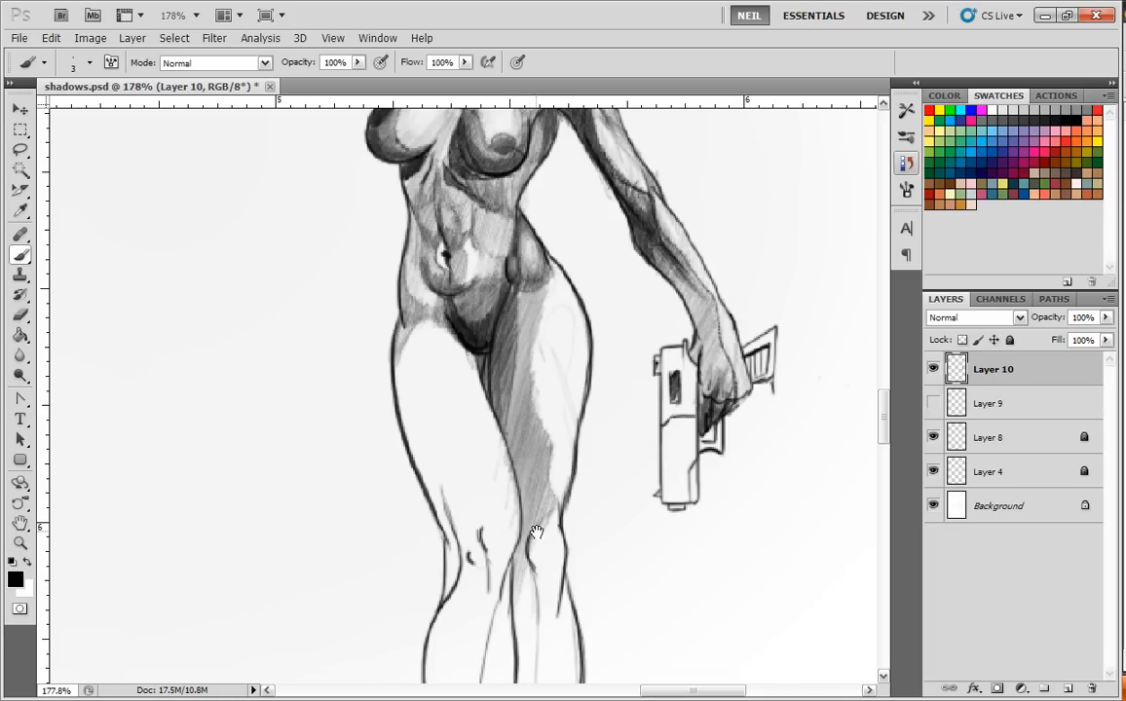
Extend the inner shadow strip from the knee down the shin of the leg nearest the gun
drag(535, 598, 537, 420)
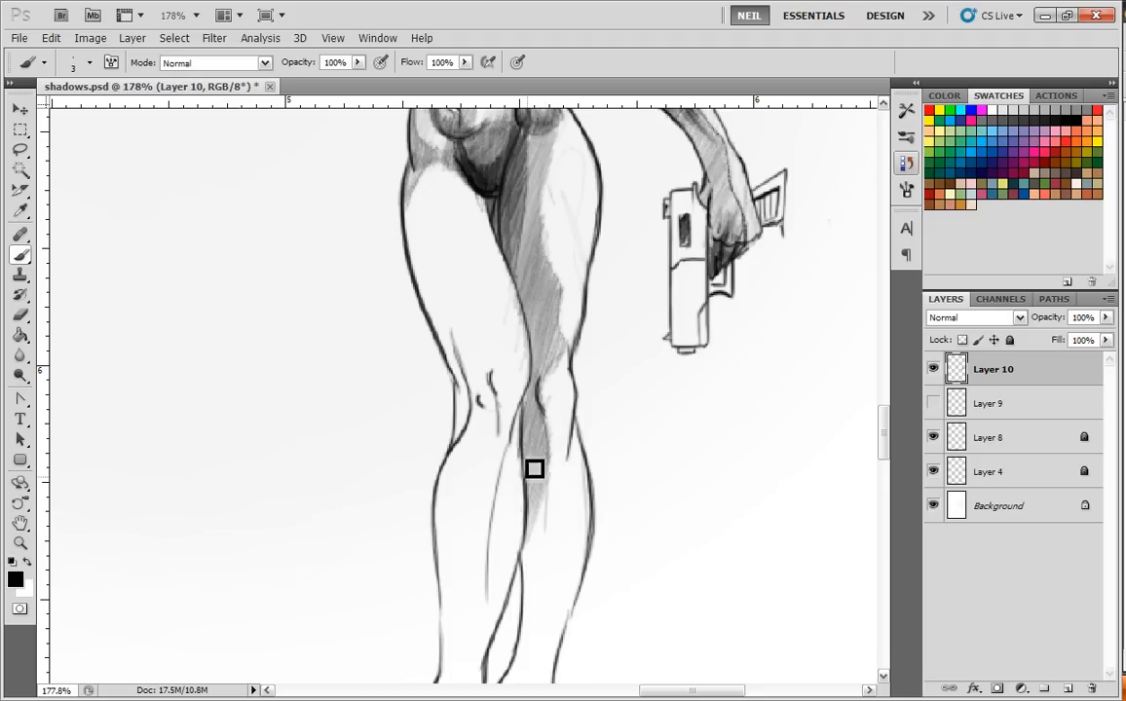
mouse_move(522, 541)
mouse_down()
mouse_move(555, 485)
mouse_move(523, 553)
mouse_up()
key(ctrl+z)
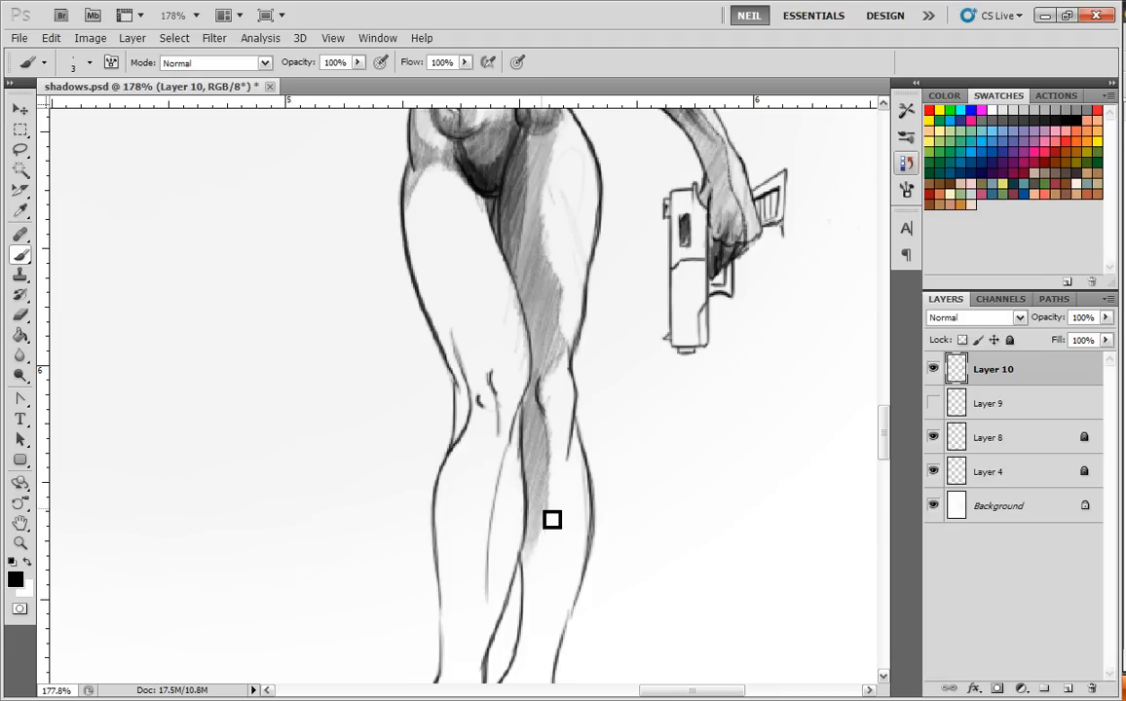
drag(531, 540, 549, 427)
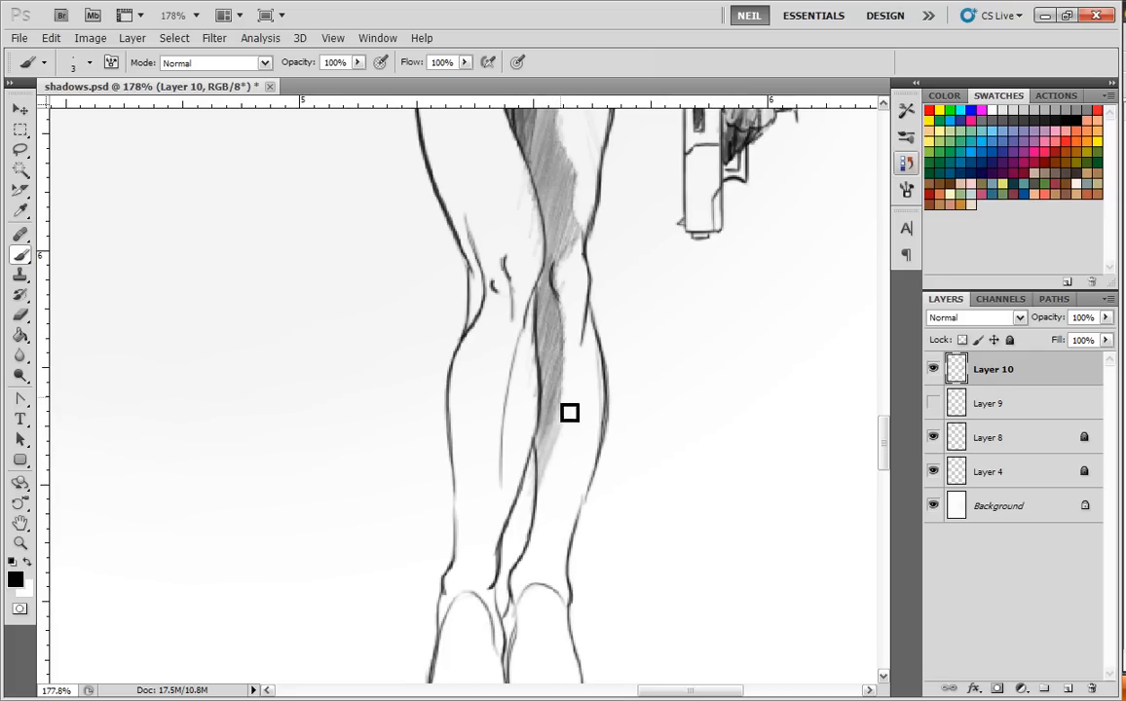
drag(568, 443, 560, 533)
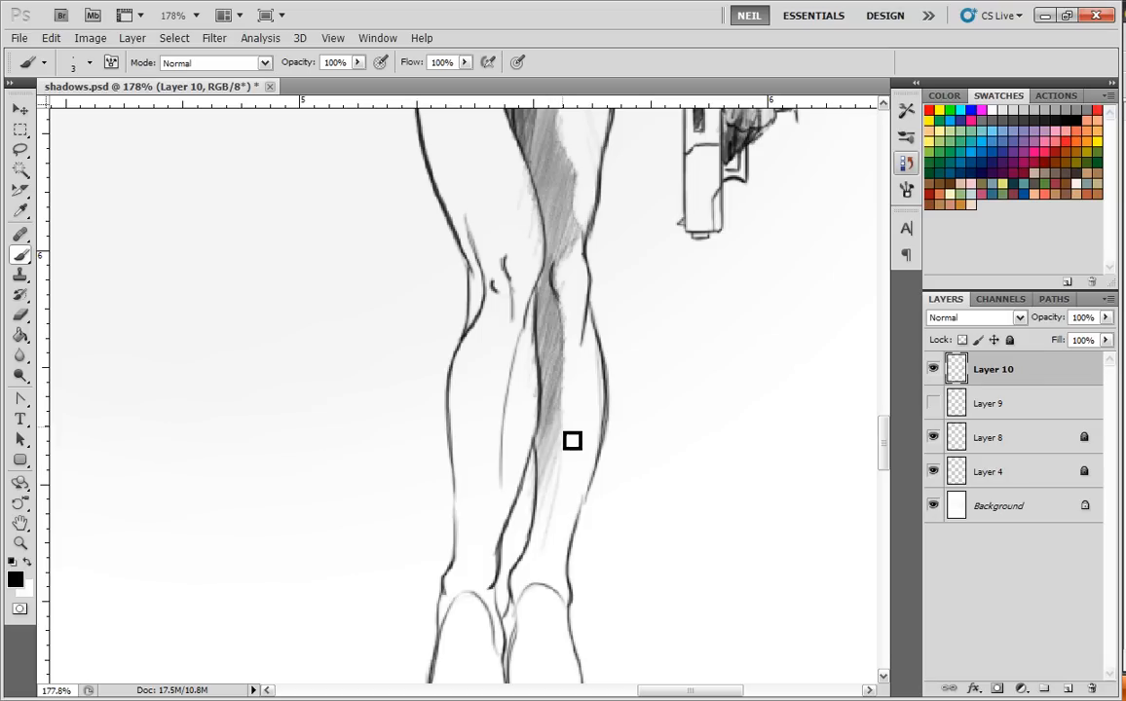
drag(559, 447, 553, 510)
key(ctrl+z)
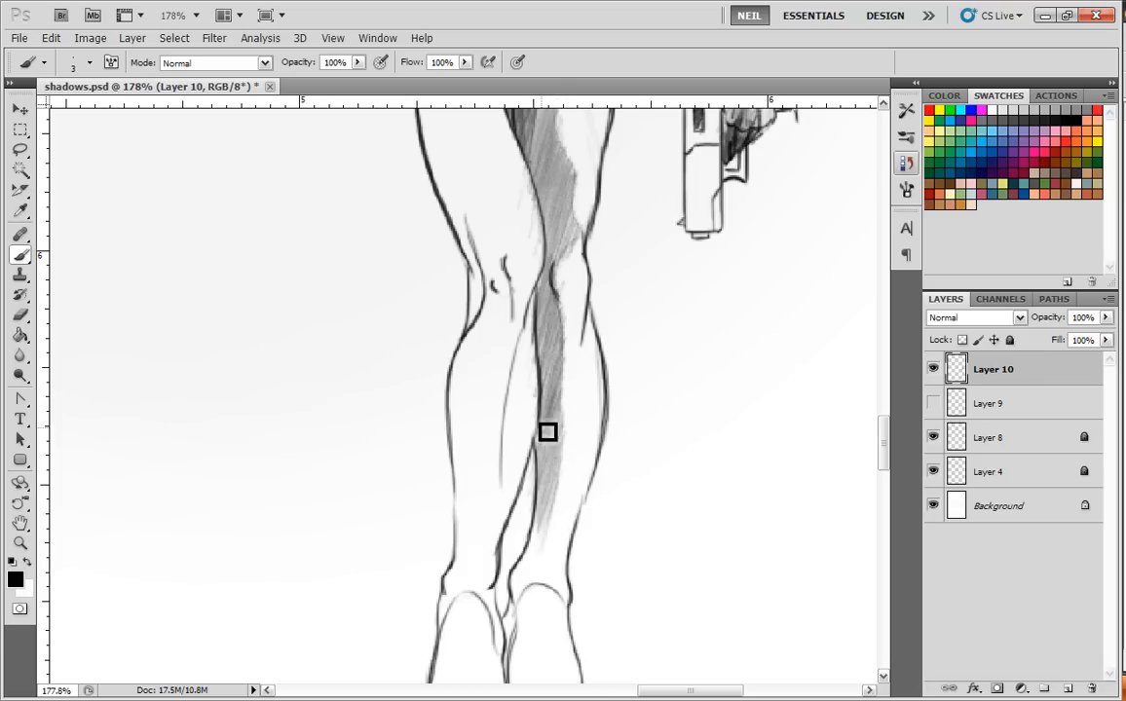
Draw light contour lines inside the outer thigh nearest the gun and thicken its outer edge above the knee
drag(536, 342, 493, 507)
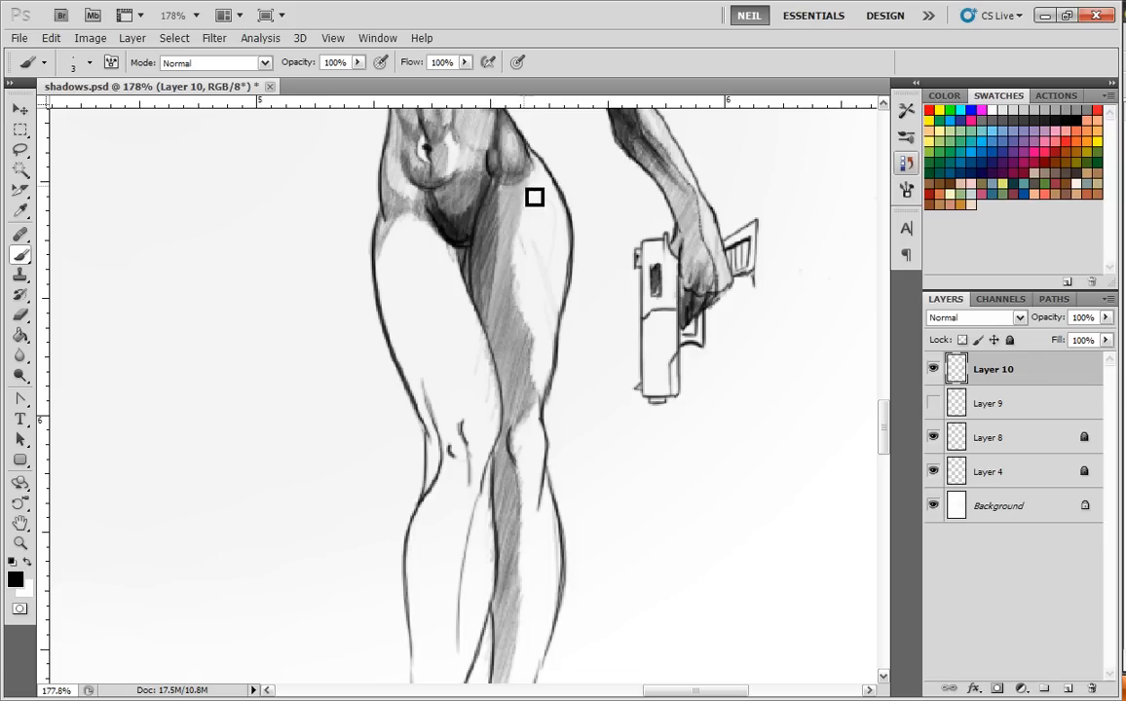
mouse_move(536, 195)
mouse_down()
mouse_move(522, 303)
mouse_move(547, 398)
mouse_up()
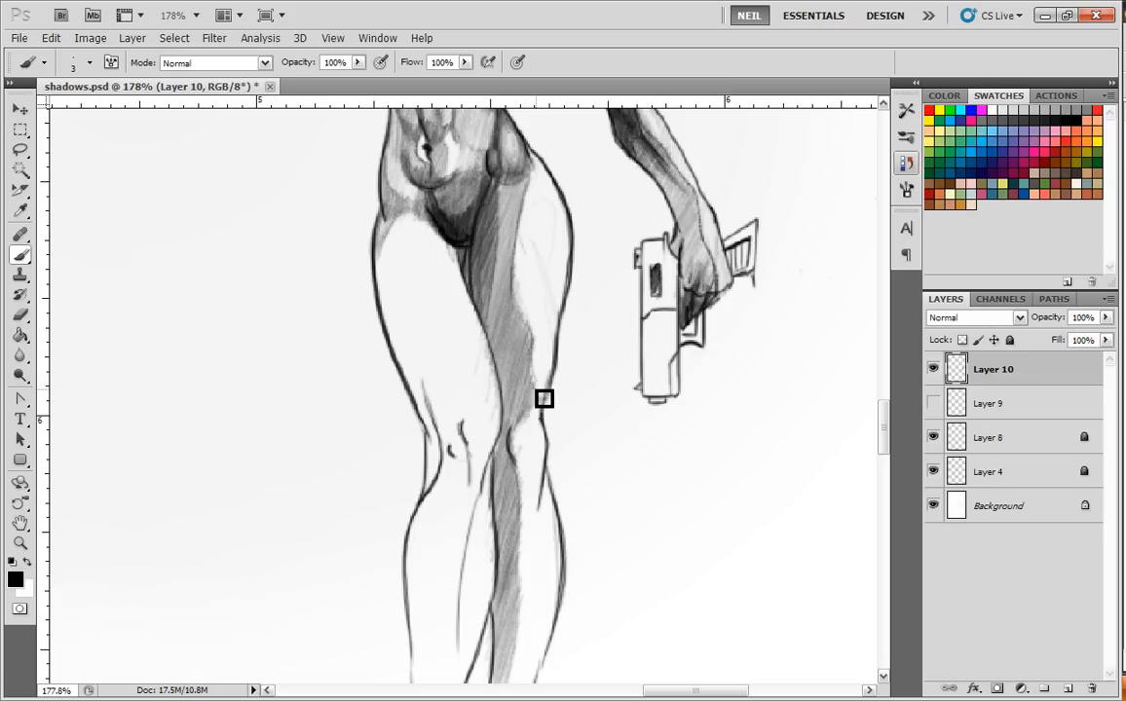
drag(536, 125, 497, 236)
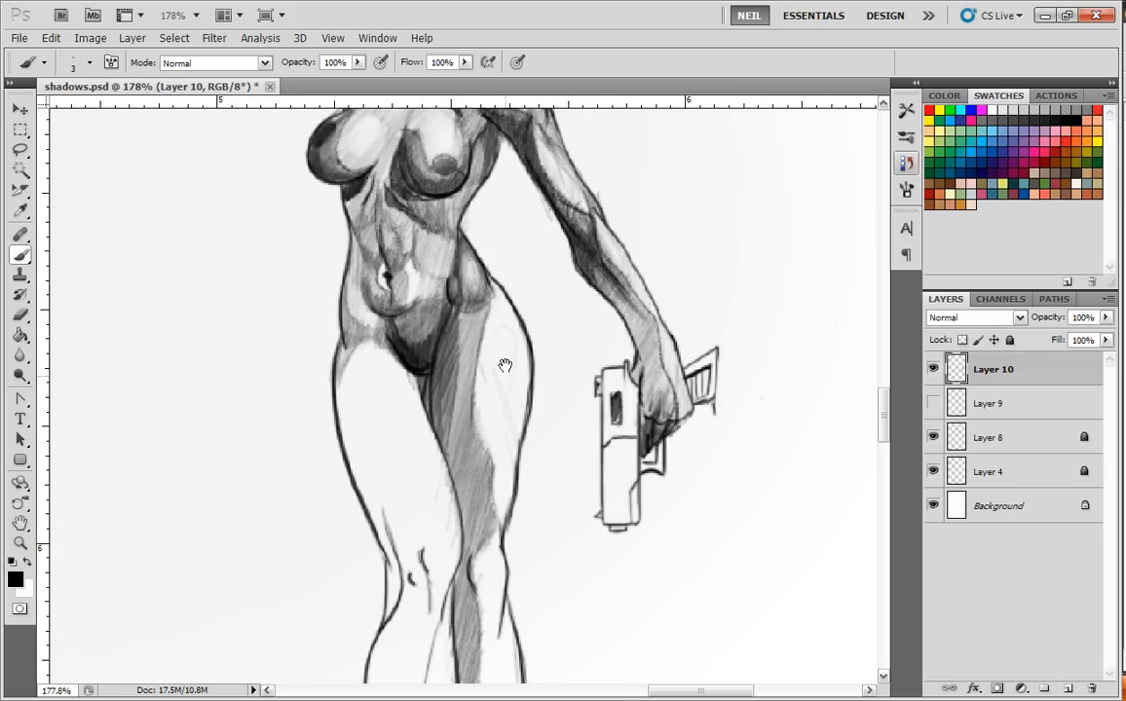
mouse_move(499, 310)
mouse_down()
mouse_move(532, 384)
mouse_move(509, 542)
mouse_move(534, 416)
mouse_move(531, 462)
mouse_up()
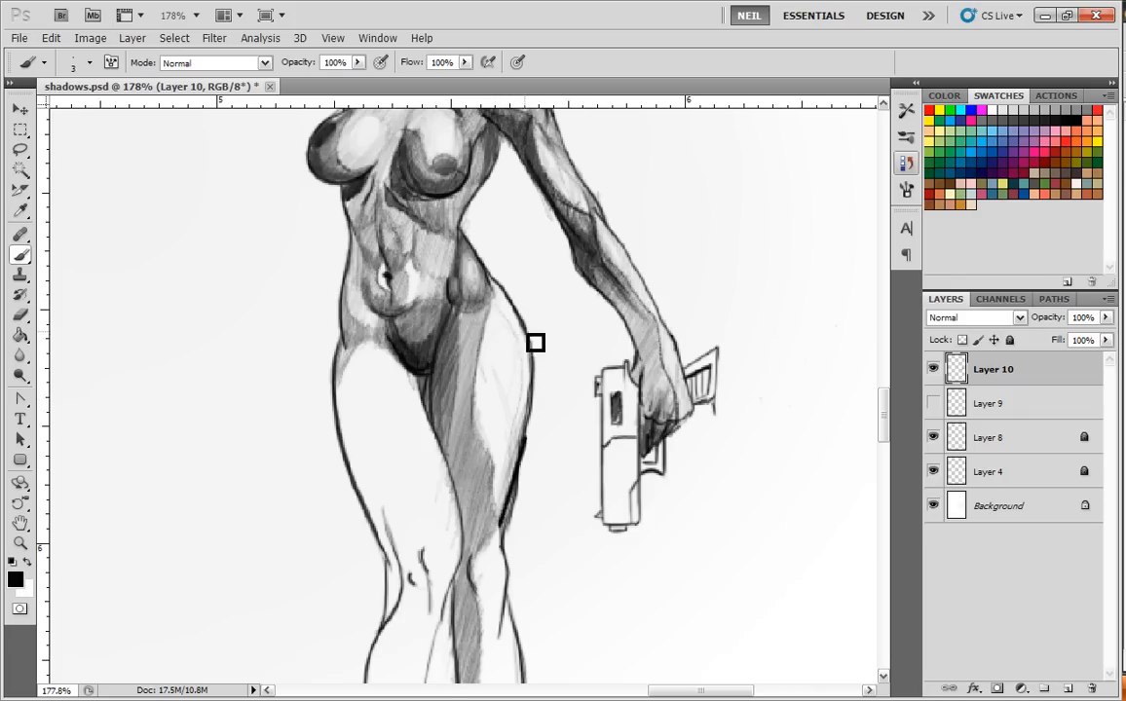
Undo the last stroke on the outer thigh nearest the gun, hatch that area in light tone and darken the shadow along the hip edge
key(ctrl+z)
mouse_move(509, 528)
mouse_down()
mouse_move(540, 374)
mouse_move(492, 464)
mouse_move(538, 341)
mouse_up()
mouse_move(515, 384)
mouse_down()
mouse_move(528, 340)
mouse_move(487, 439)
mouse_move(518, 347)
mouse_move(508, 363)
mouse_move(515, 330)
mouse_move(478, 419)
mouse_move(506, 298)
mouse_move(492, 357)
mouse_move(513, 302)
mouse_move(501, 402)
mouse_move(514, 368)
mouse_up()
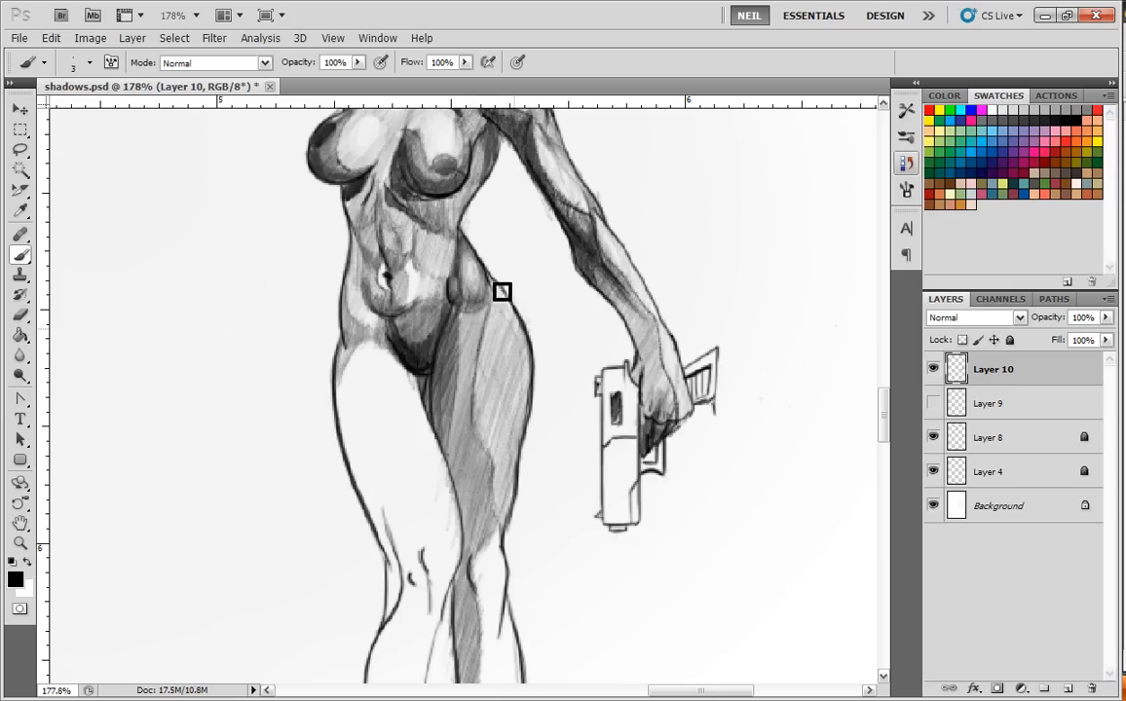
mouse_move(534, 394)
mouse_down()
mouse_move(520, 327)
mouse_move(531, 450)
mouse_up()
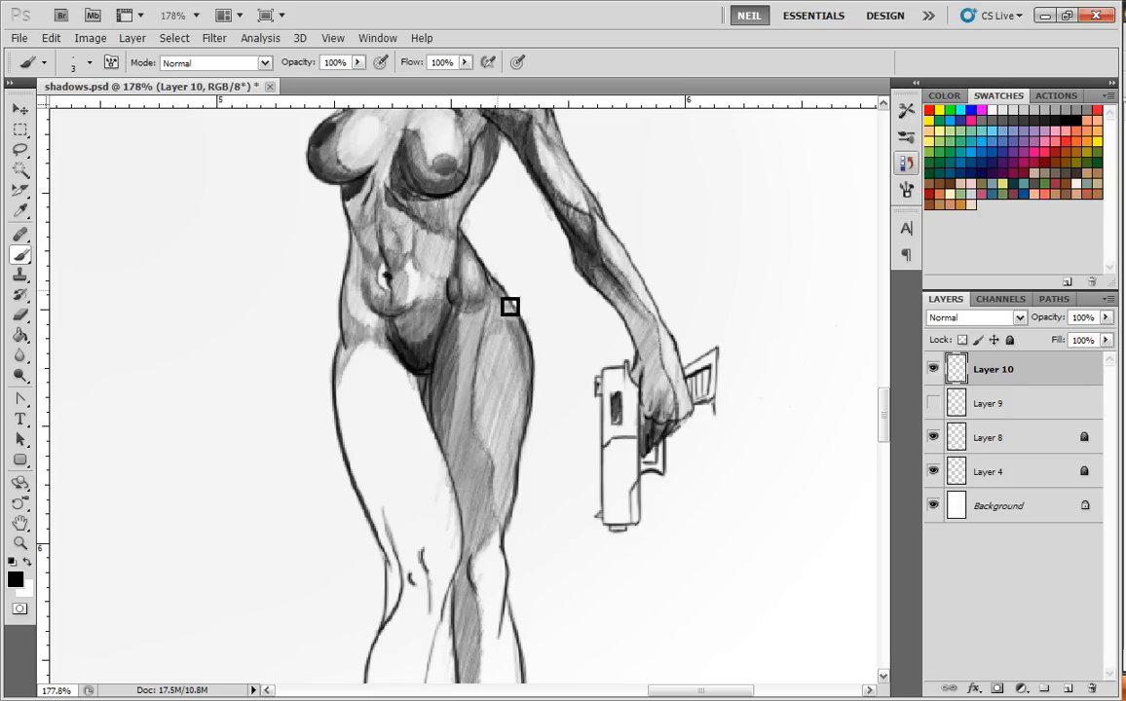
mouse_move(503, 306)
mouse_down()
mouse_move(476, 401)
mouse_move(534, 389)
mouse_move(480, 402)
mouse_move(533, 373)
mouse_move(484, 402)
mouse_move(490, 341)
mouse_up()
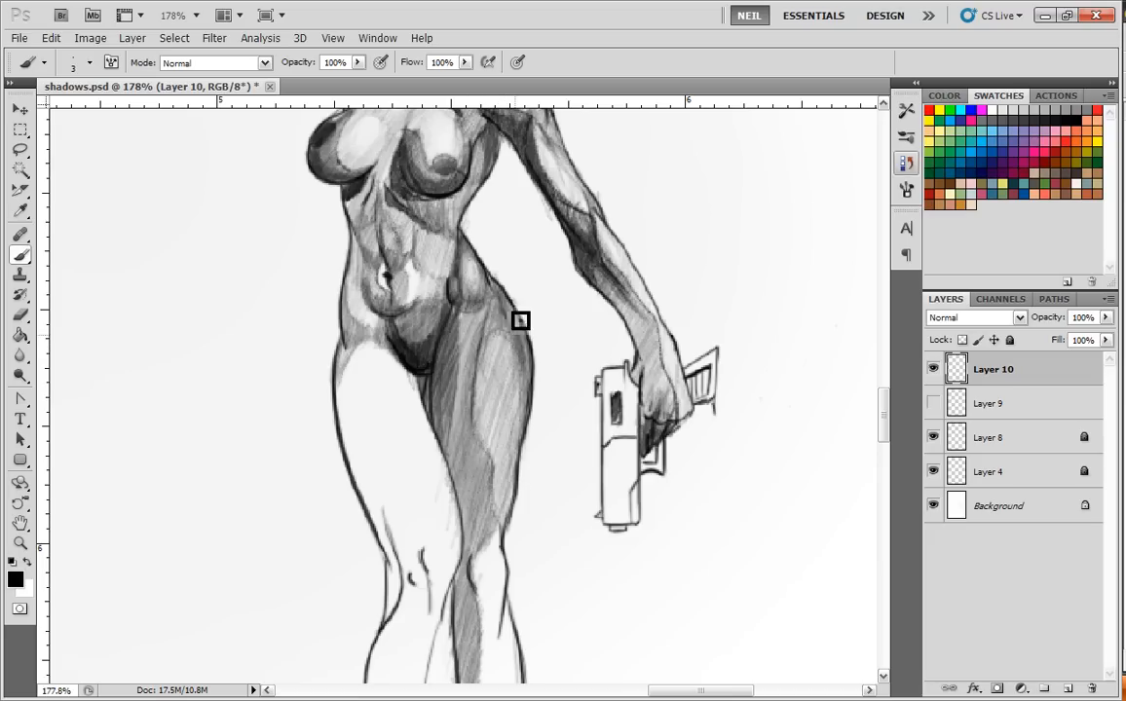
drag(495, 334, 484, 370)
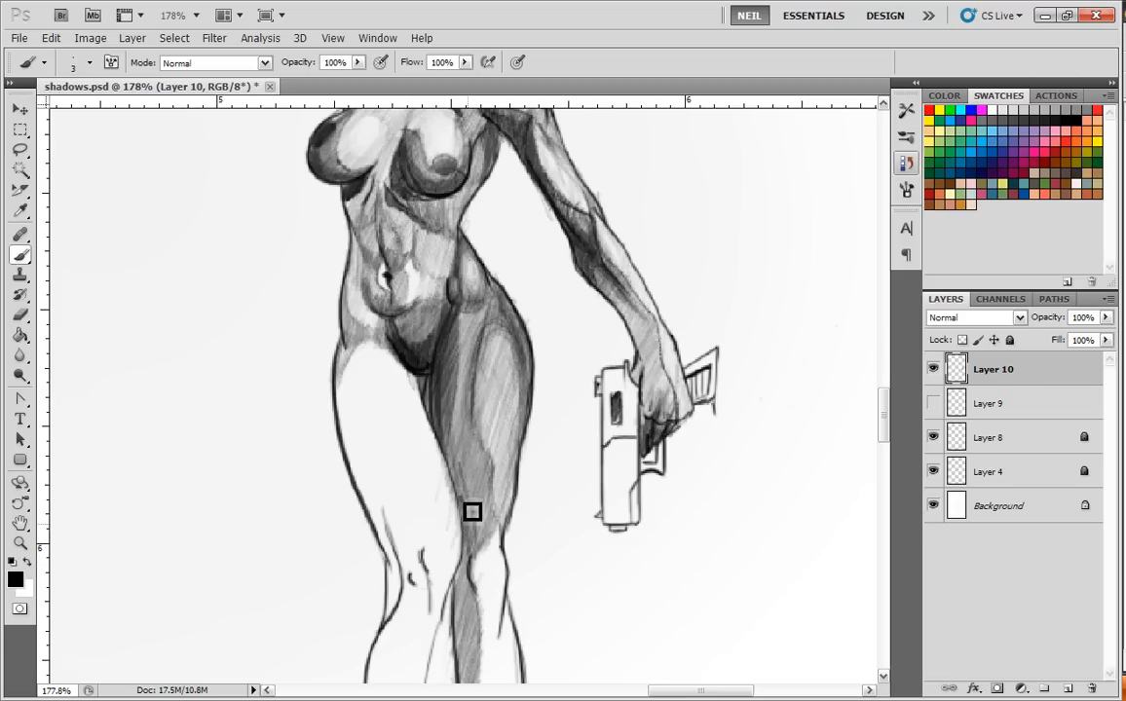
Darken the inner edge of the shaded thigh with dense strokes down to the knee
drag(454, 436, 467, 506)
drag(447, 409, 468, 507)
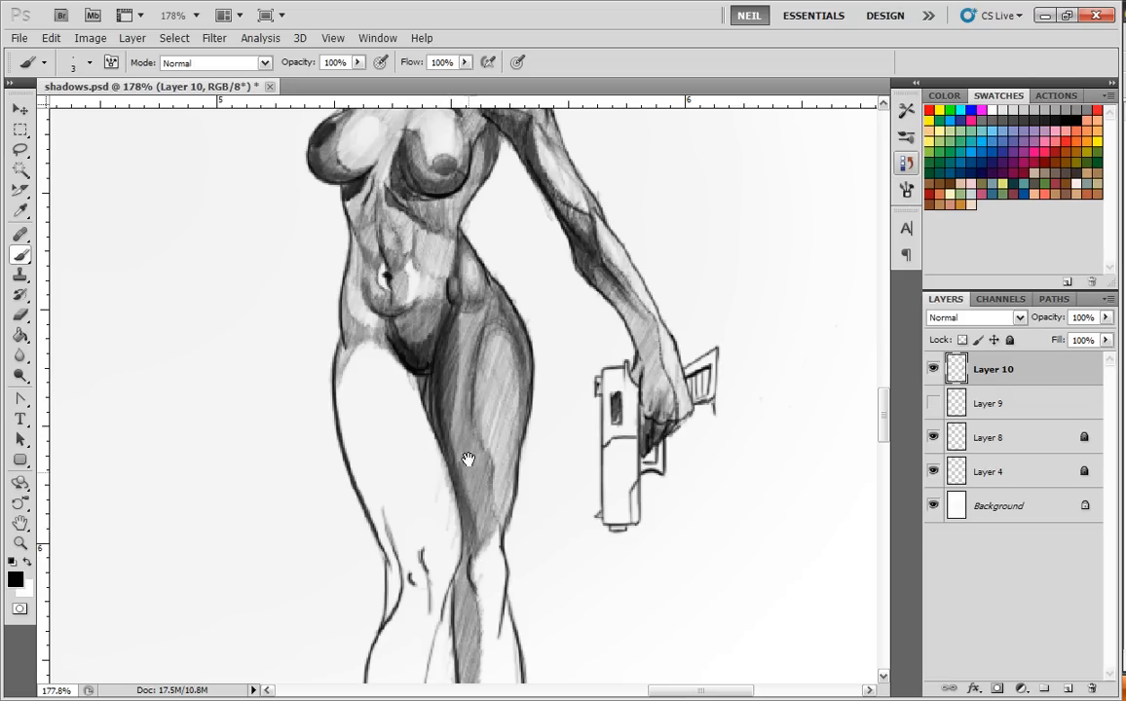
scroll(467, 419, down, 3)
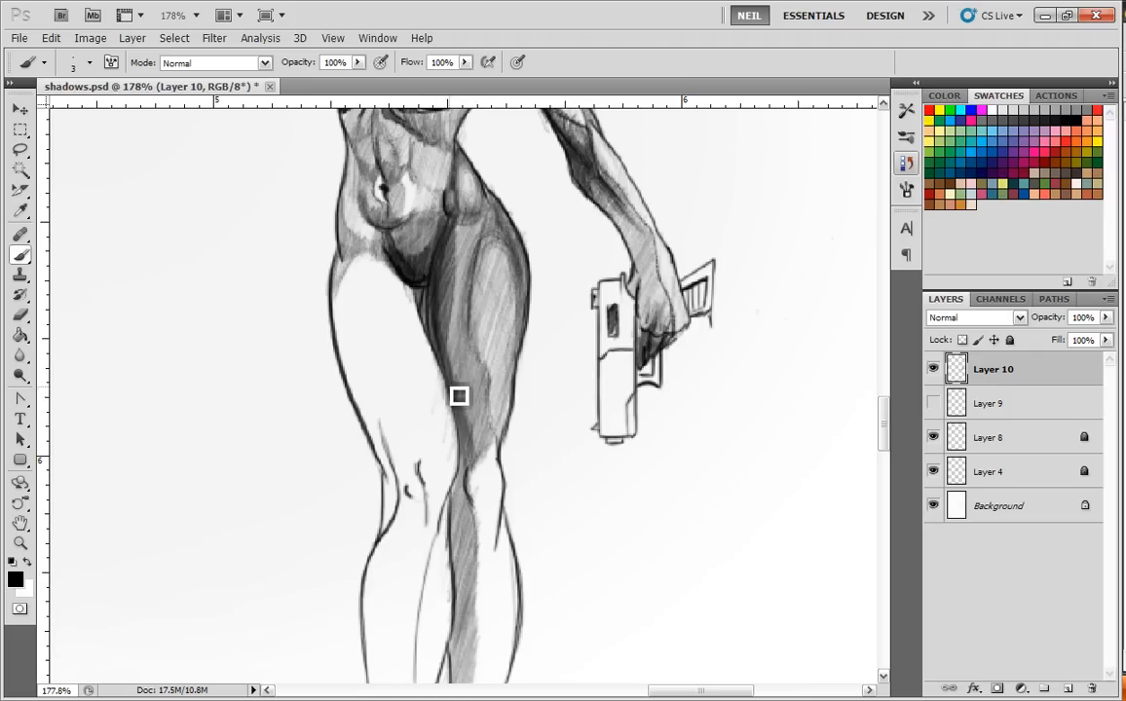
drag(466, 436, 469, 487)
mouse_move(456, 395)
mouse_down()
mouse_move(471, 475)
mouse_move(458, 373)
mouse_move(477, 468)
mouse_up()
Sketch a side study below the gun of two rounded forms meeting at a dark crease
mouse_move(595, 567)
mouse_down()
mouse_move(627, 494)
mouse_move(626, 561)
mouse_up()
mouse_move(628, 499)
mouse_down()
mouse_move(646, 535)
mouse_move(630, 557)
mouse_up()
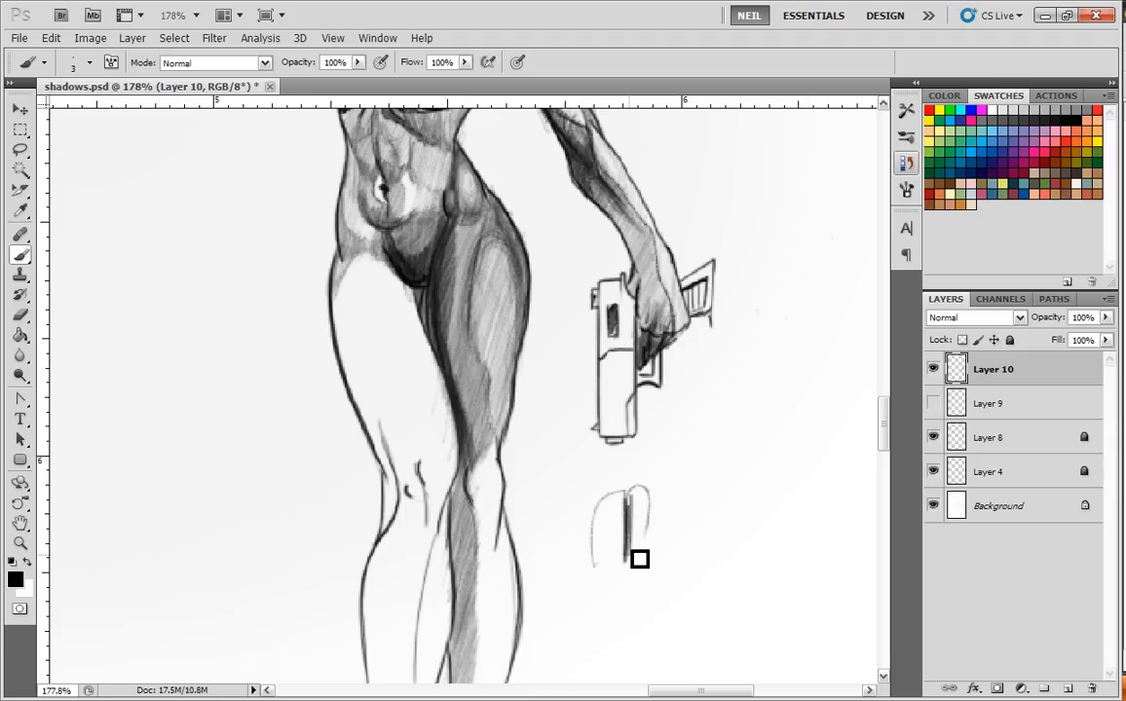
drag(626, 500, 617, 558)
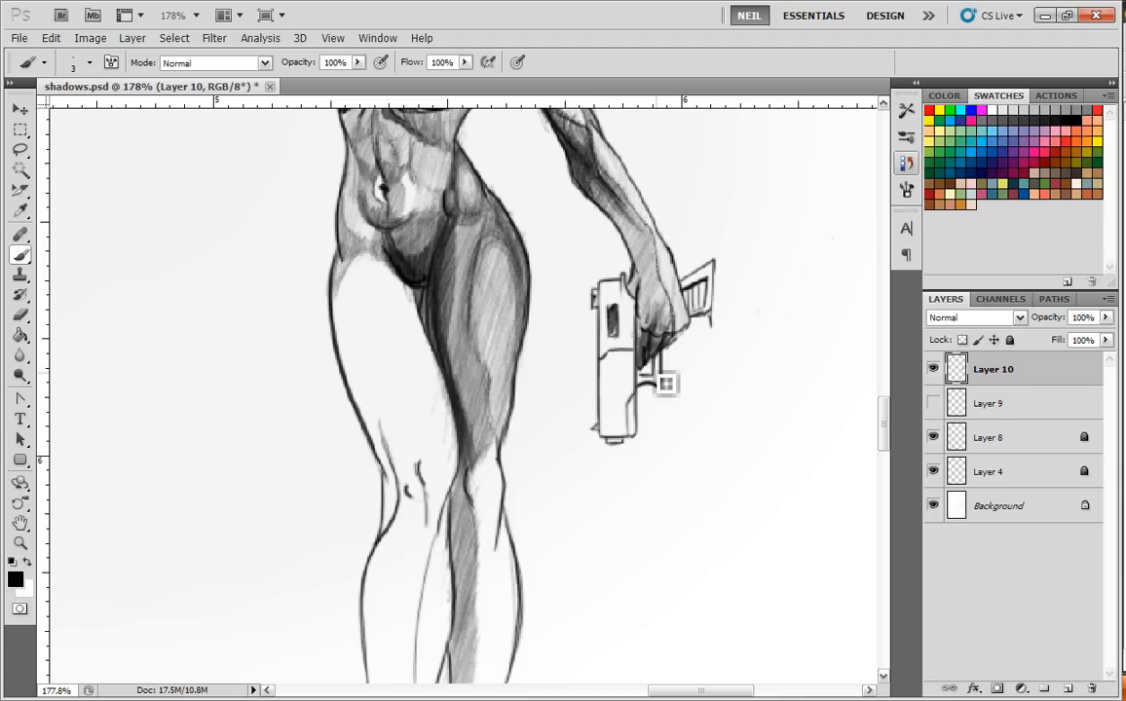
Paint a long white highlight down the outer thigh nearest the gun, blending it into the surrounding hatching
drag(524, 293, 504, 377)
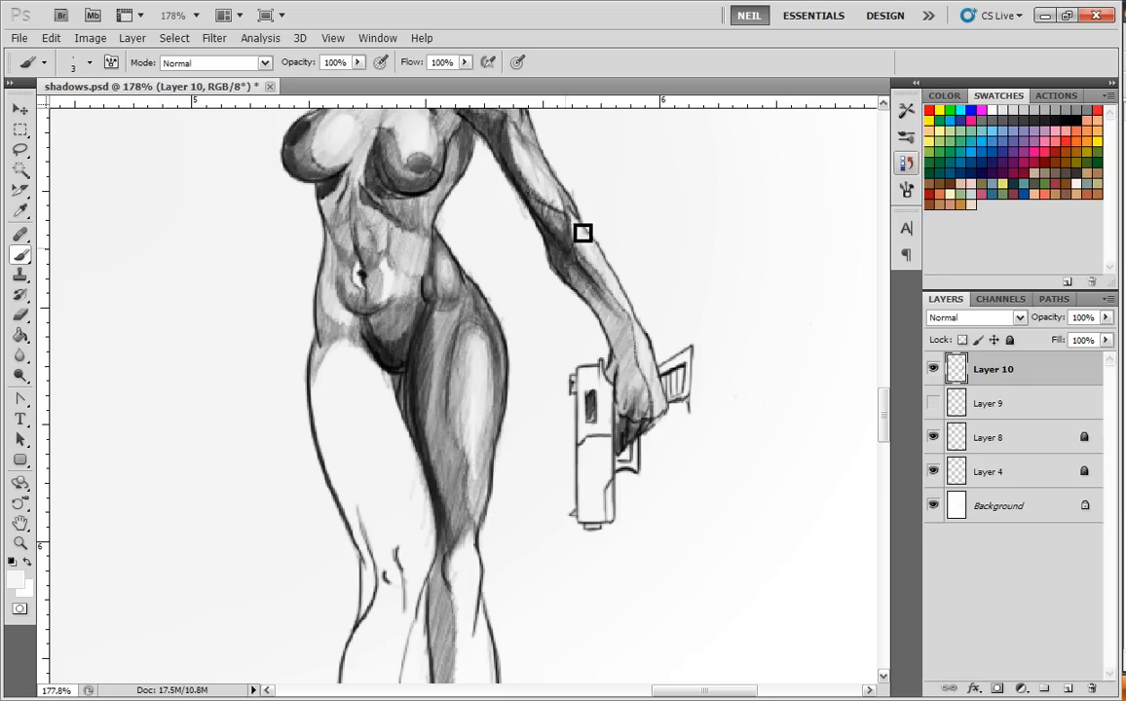
drag(497, 495, 519, 371)
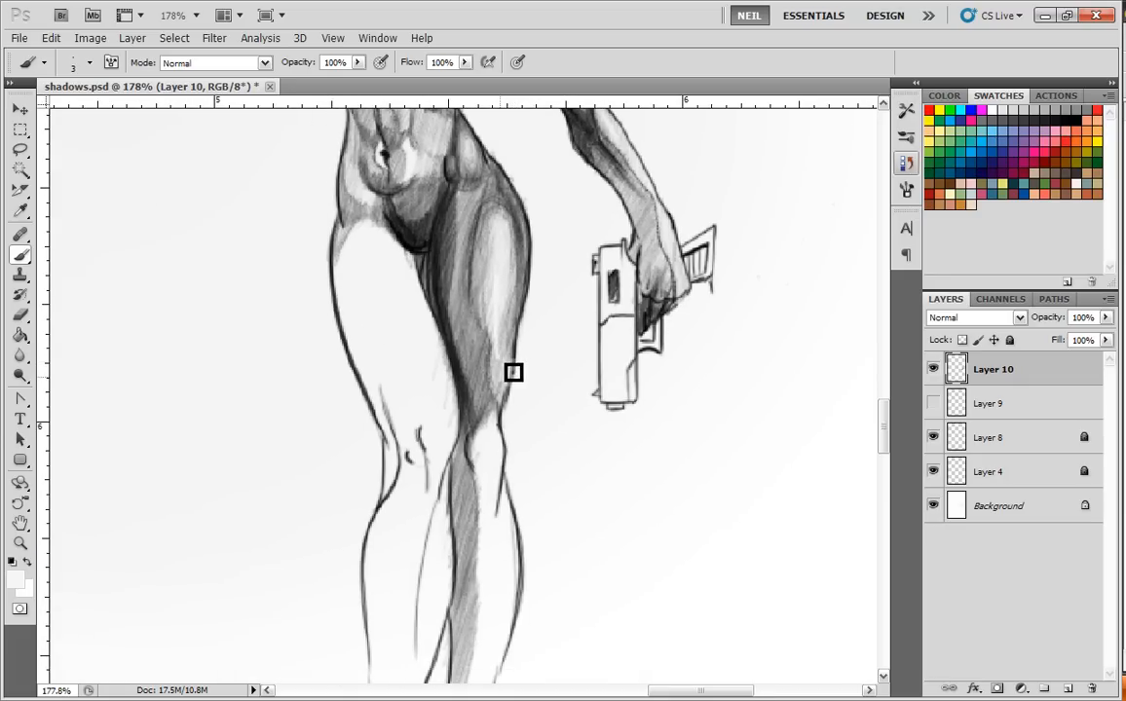
drag(465, 497, 468, 571)
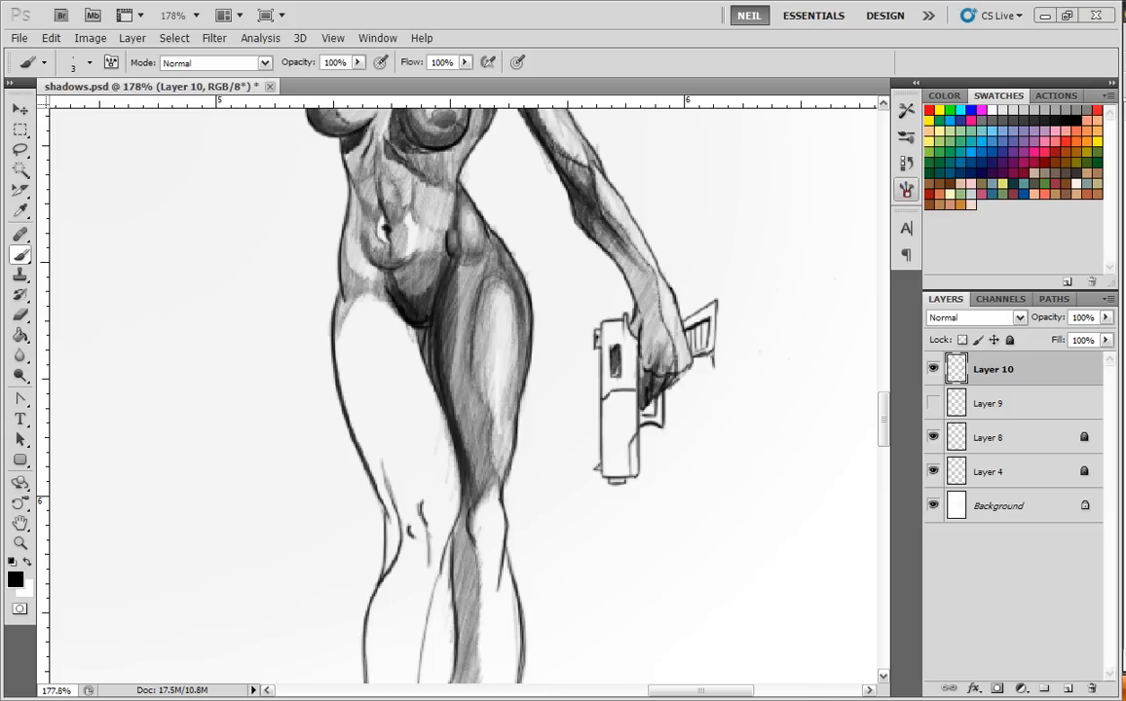
Outline the kneecap of the leg nearest the gun with a light oval
drag(493, 507, 512, 271)
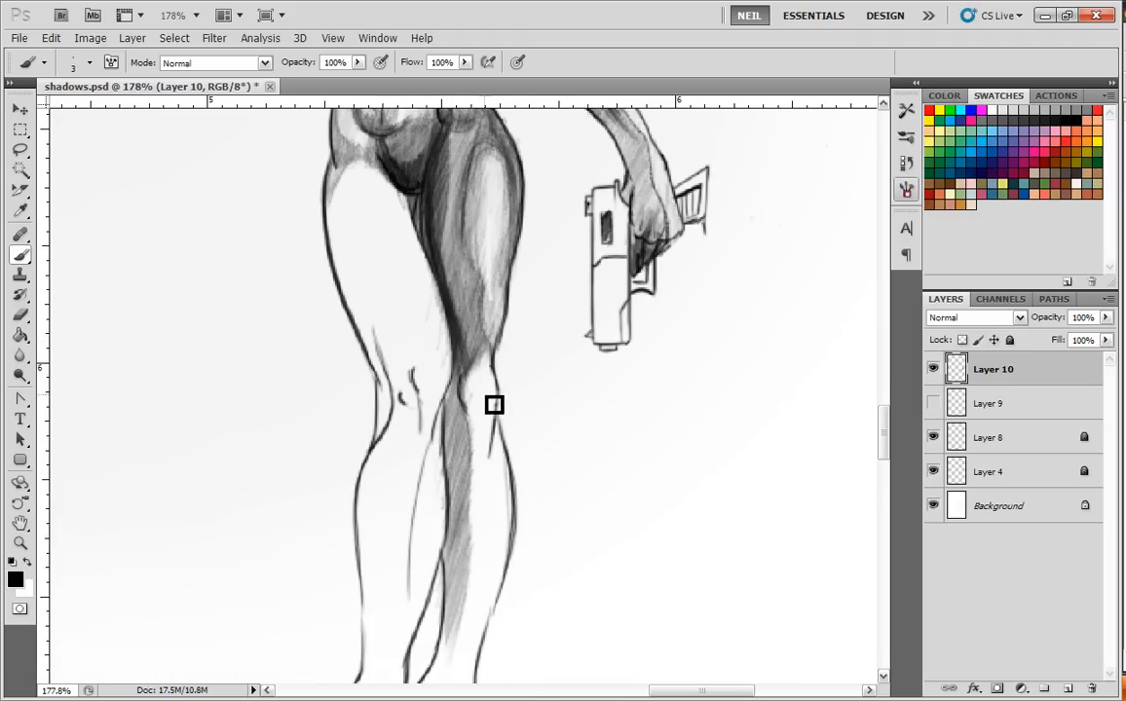
mouse_move(467, 397)
mouse_down()
mouse_move(496, 404)
mouse_move(516, 380)
mouse_up()
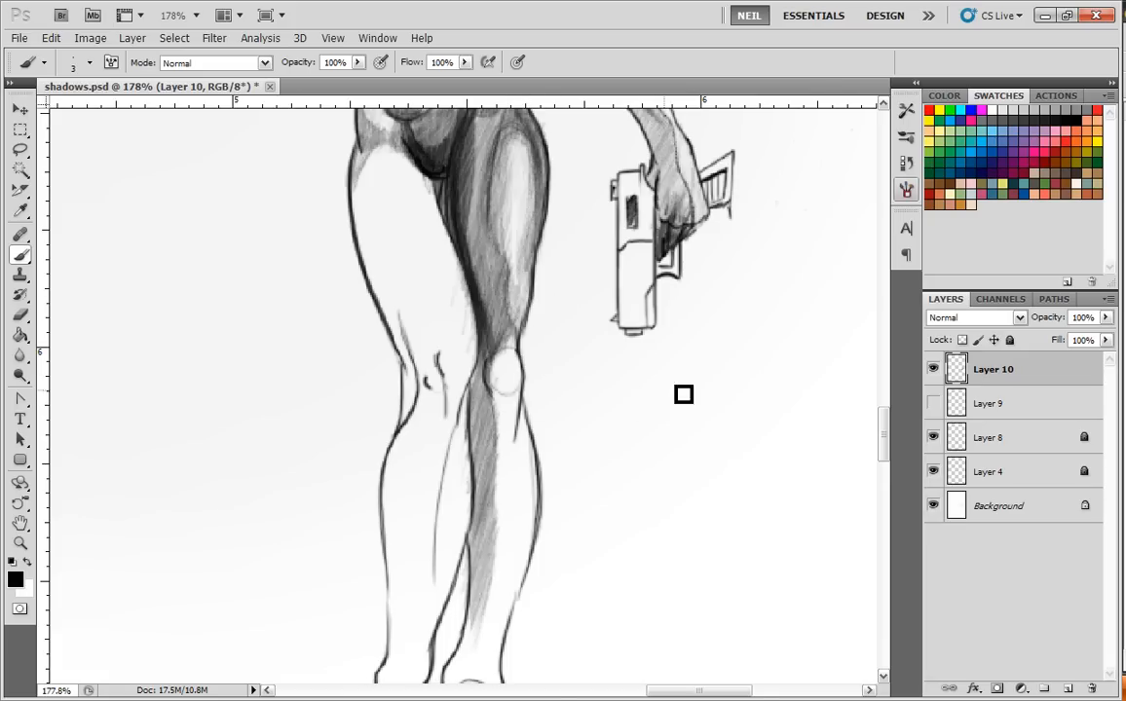
Try out a circle study cut by a horizontal line below the gun, then undo its strokes
mouse_move(716, 409)
mouse_down()
mouse_move(660, 390)
mouse_move(619, 425)
mouse_up()
mouse_move(715, 422)
mouse_down()
mouse_move(631, 465)
mouse_move(614, 414)
mouse_move(742, 417)
mouse_up()
drag(619, 419, 712, 419)
drag(684, 473, 670, 386)
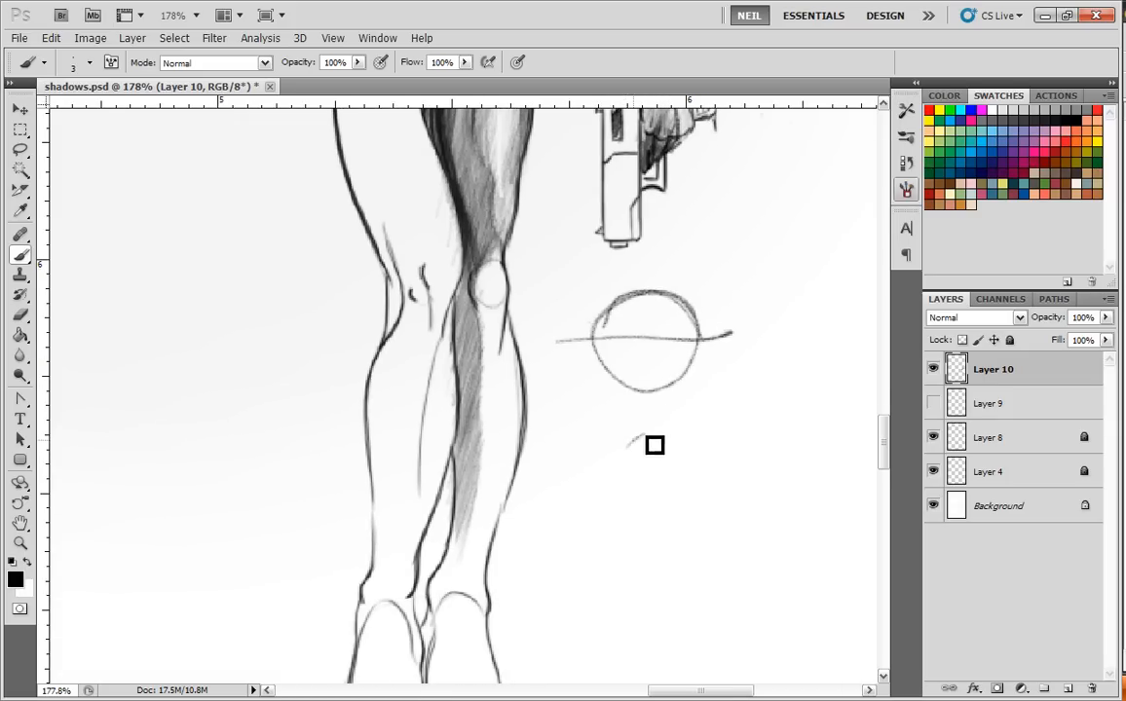
drag(620, 446, 712, 441)
key(ctrl+alt+z)
key(ctrl+alt+z)
key(ctrl+alt+z)
key(ctrl+alt+z)
key(ctrl+alt+z)
key(ctrl+alt+z)
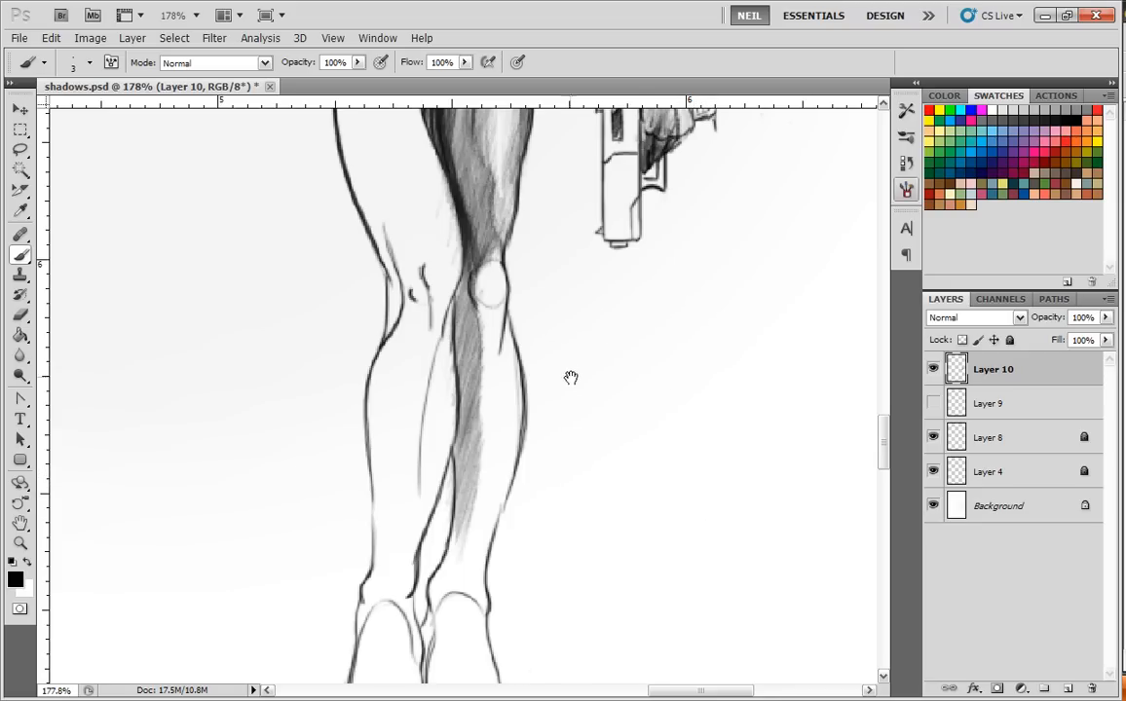
Draw two profile studies beside the shins: a tall dome on a baseline and a shallow dome on a baseline beneath it
drag(570, 378, 606, 516)
drag(545, 487, 536, 439)
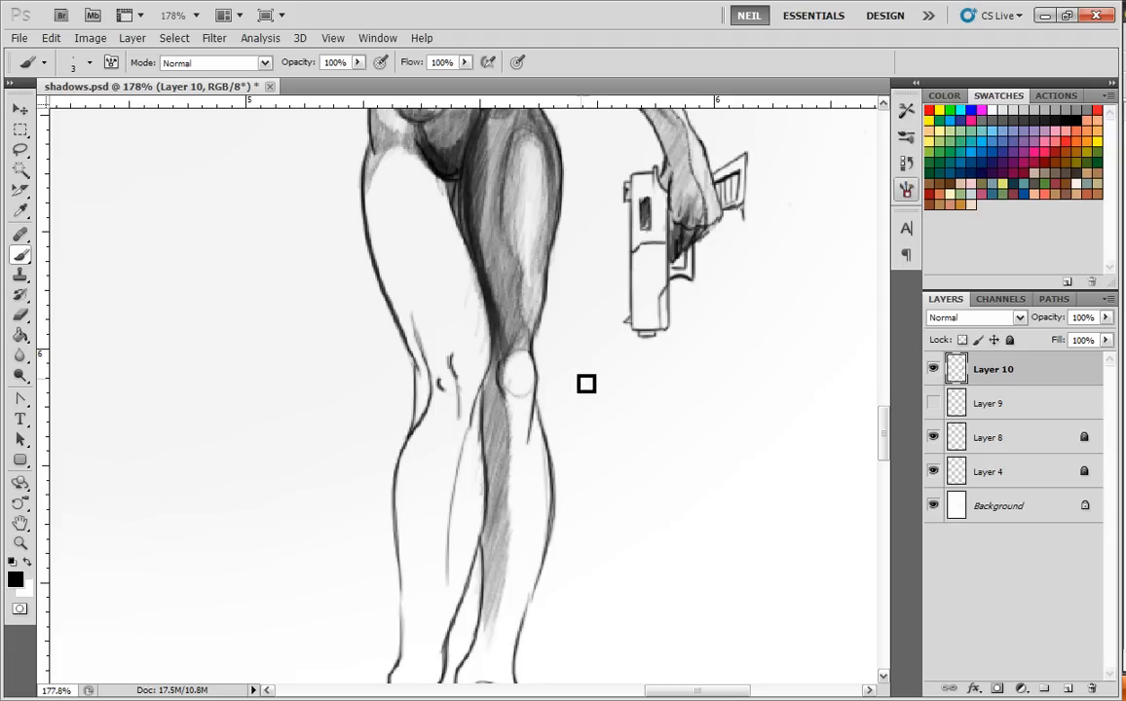
drag(583, 455, 533, 386)
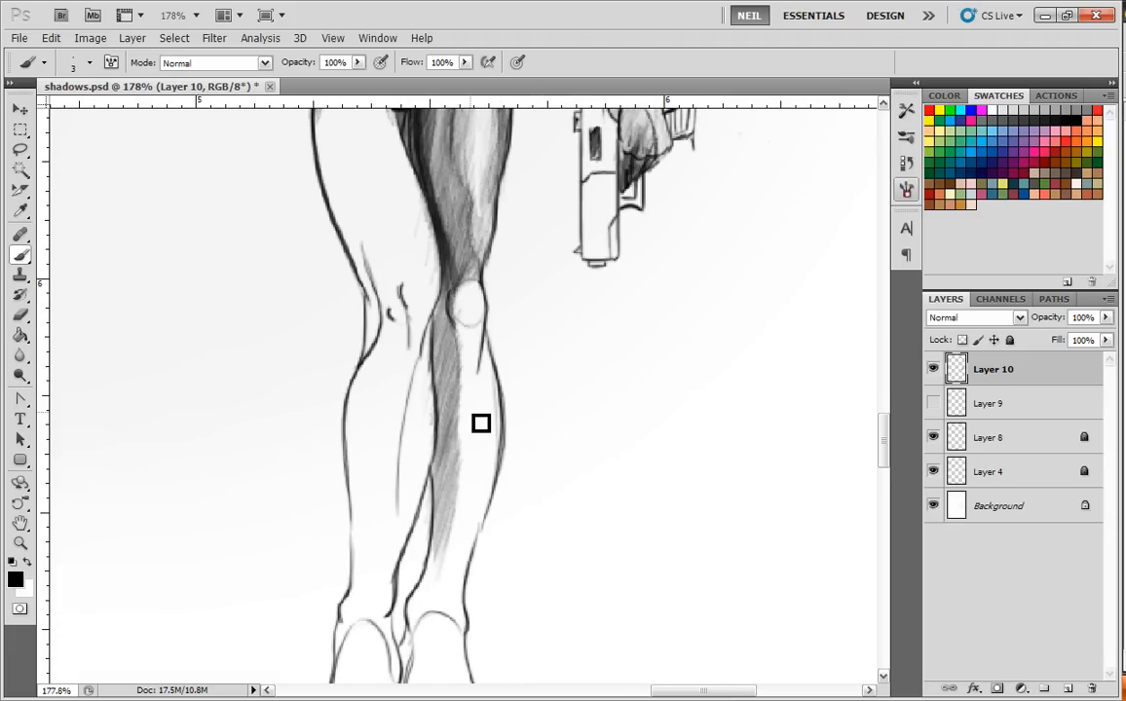
mouse_move(598, 416)
mouse_down()
mouse_move(624, 366)
mouse_move(683, 361)
mouse_up()
mouse_move(562, 413)
mouse_down()
mouse_move(765, 409)
mouse_move(695, 349)
mouse_up()
mouse_move(596, 446)
mouse_down()
mouse_move(642, 432)
mouse_move(676, 452)
mouse_move(719, 437)
mouse_up()
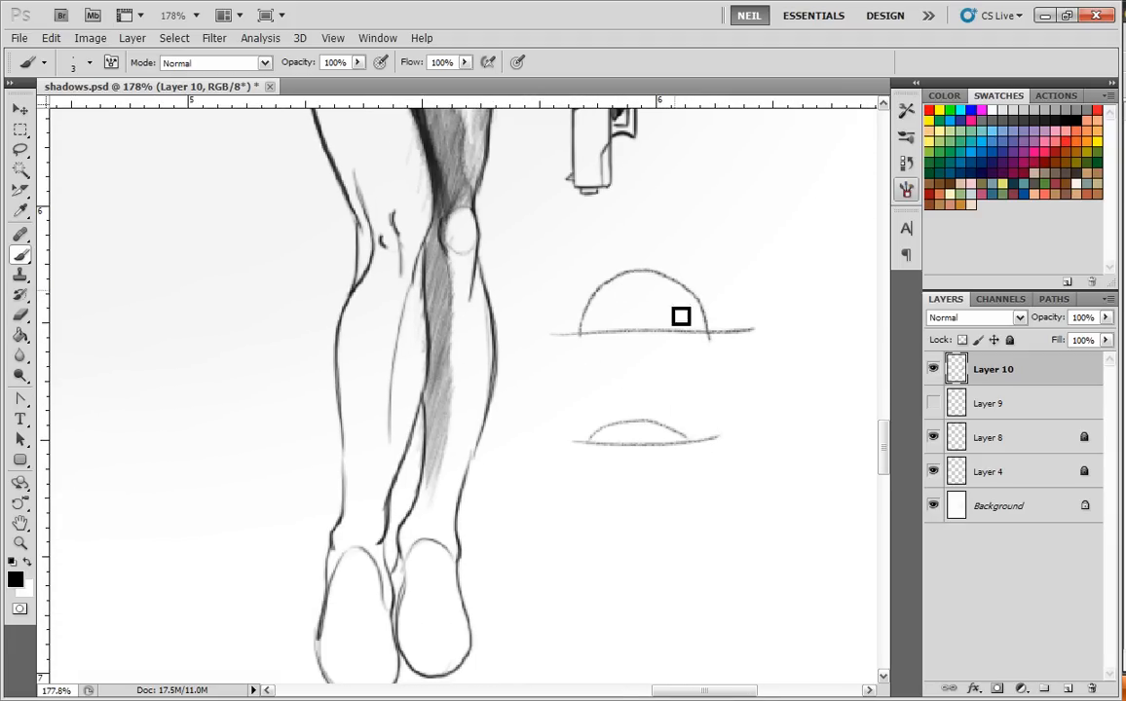
Draw an upright oval beside each dome profile to show its front view
mouse_move(626, 403)
mouse_down()
mouse_move(562, 480)
mouse_move(406, 471)
mouse_up()
mouse_move(585, 323)
mouse_down()
mouse_move(629, 427)
mouse_move(587, 324)
mouse_up()
mouse_move(539, 522)
mouse_down()
mouse_move(526, 450)
mouse_move(615, 462)
mouse_move(577, 425)
mouse_move(589, 455)
mouse_up()
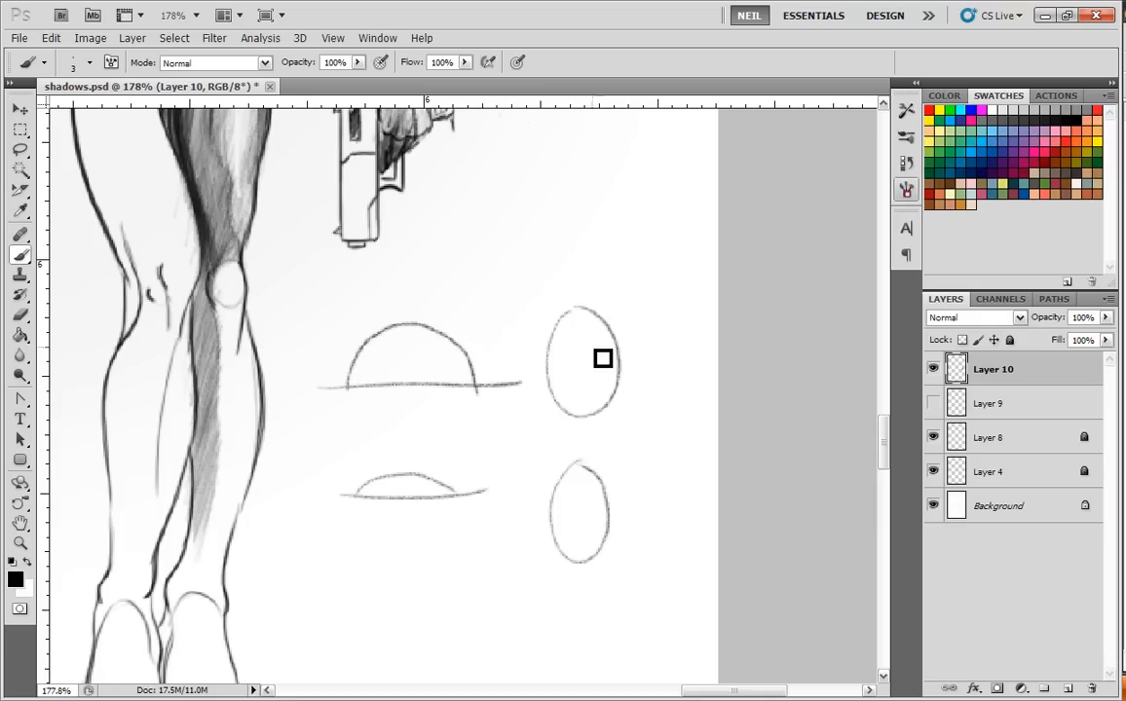
Shade the upper oval with light hatching and a dark shadow side, and add a white highlight facing the light
mouse_move(593, 340)
mouse_down()
mouse_move(611, 371)
mouse_move(602, 332)
mouse_move(581, 339)
mouse_move(584, 322)
mouse_move(562, 350)
mouse_move(580, 335)
mouse_move(560, 387)
mouse_up()
mouse_move(583, 324)
mouse_down()
mouse_move(586, 415)
mouse_move(568, 348)
mouse_move(578, 328)
mouse_move(558, 400)
mouse_move(595, 328)
mouse_move(582, 410)
mouse_move(614, 332)
mouse_move(594, 409)
mouse_move(620, 377)
mouse_move(574, 330)
mouse_up()
drag(569, 371, 582, 406)
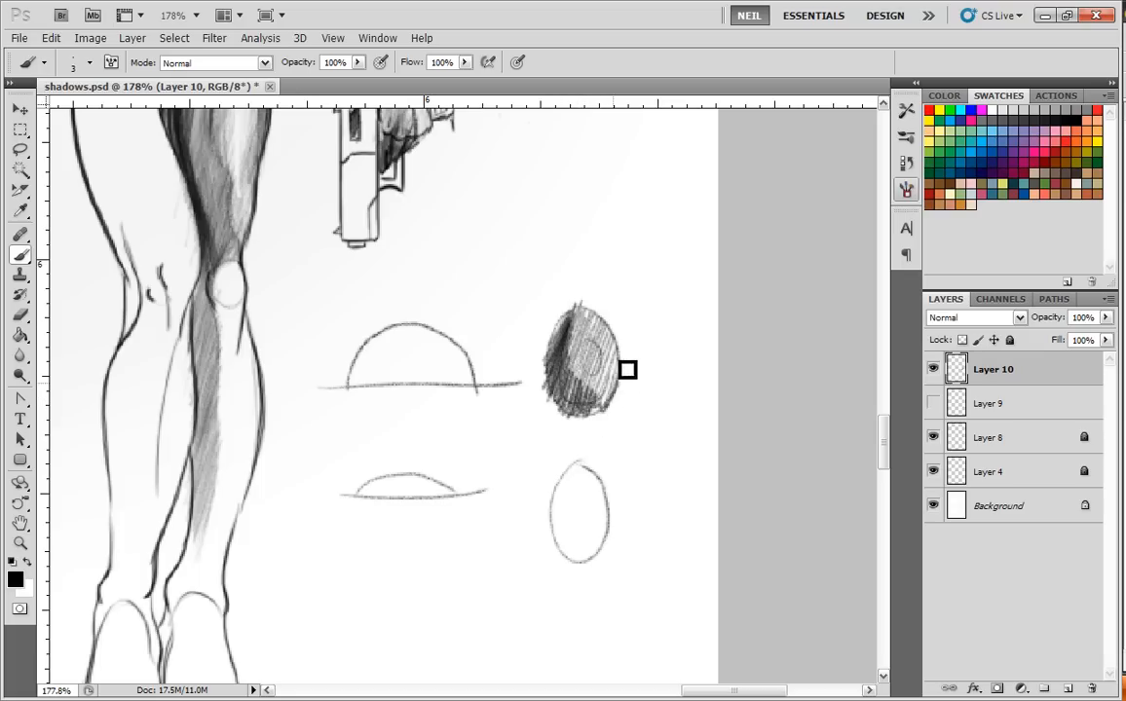
mouse_move(587, 320)
mouse_down()
mouse_move(572, 356)
mouse_move(577, 399)
mouse_up()
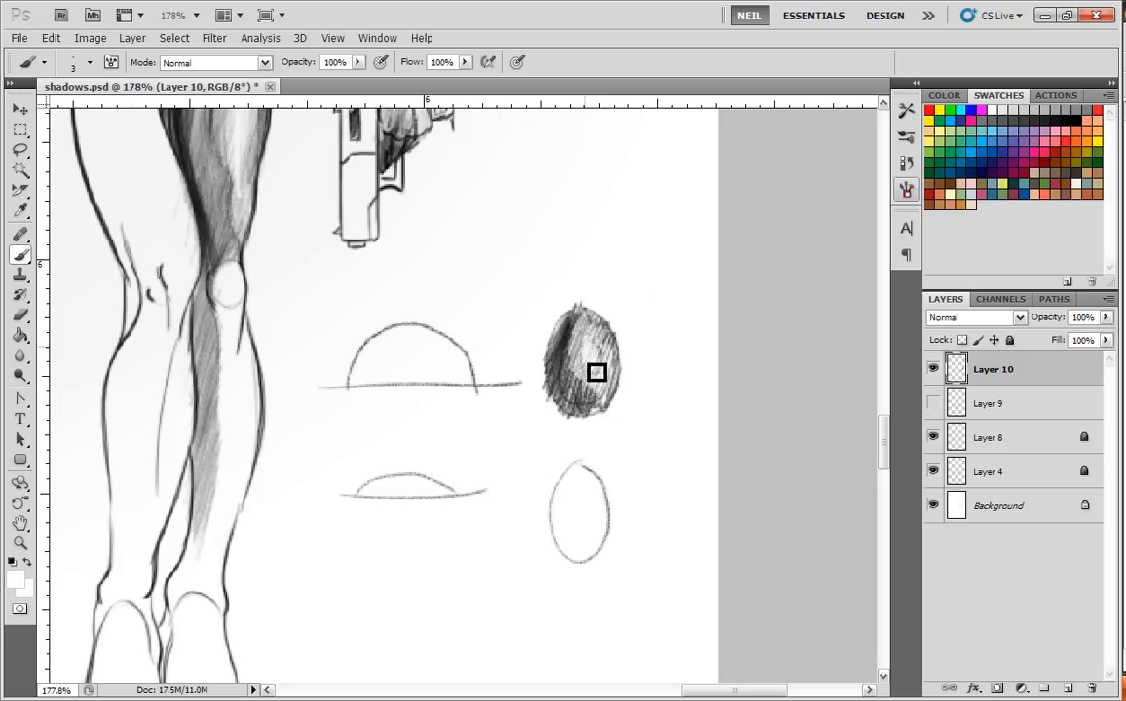
Hatch the lower oval in an even, light grey tone to show shallow-form shading
mouse_move(583, 434)
mouse_down()
mouse_move(619, 351)
mouse_move(583, 388)
mouse_move(594, 367)
mouse_move(596, 395)
mouse_move(614, 368)
mouse_move(596, 425)
mouse_move(628, 377)
mouse_move(600, 451)
mouse_move(631, 400)
mouse_move(622, 441)
mouse_move(590, 395)
mouse_move(595, 361)
mouse_move(580, 403)
mouse_move(598, 377)
mouse_move(585, 422)
mouse_move(610, 401)
mouse_move(616, 442)
mouse_up()
click(1075, 122)
alt+click(675, 348)
mouse_move(620, 389)
mouse_down()
mouse_move(623, 449)
mouse_move(615, 230)
mouse_move(599, 470)
mouse_move(581, 495)
mouse_up()
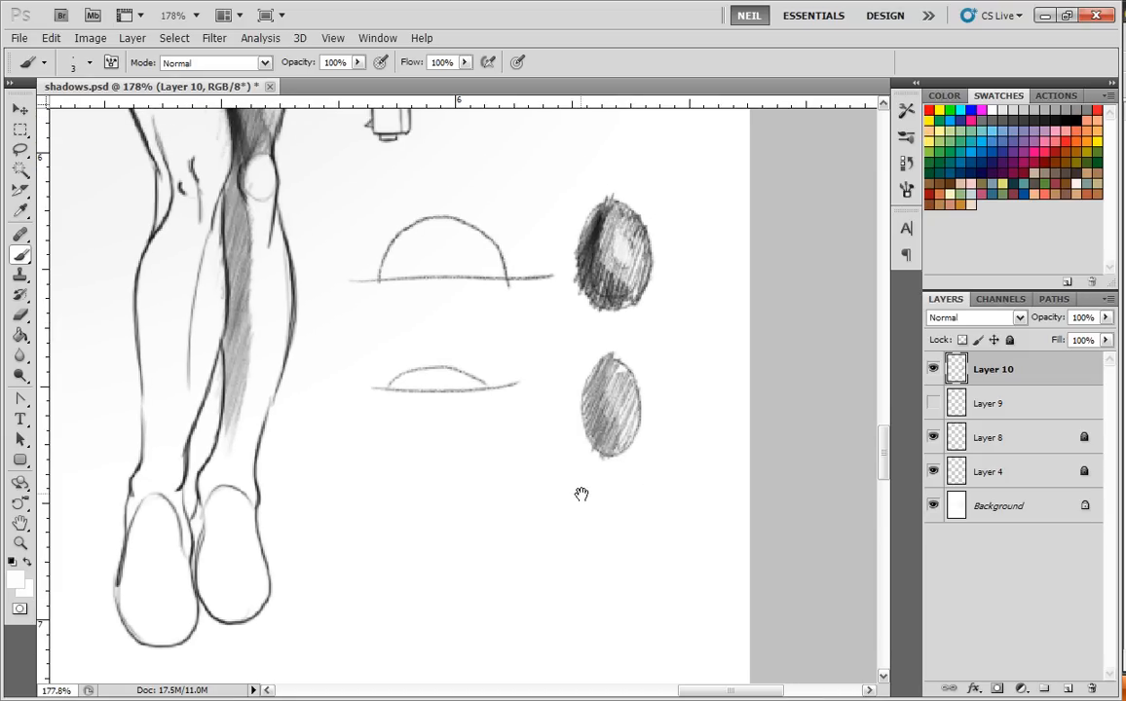
Lasso all the dome and oval studies beside the legs and cut them from the layer
drag(575, 611, 637, 700)
click(20, 151)
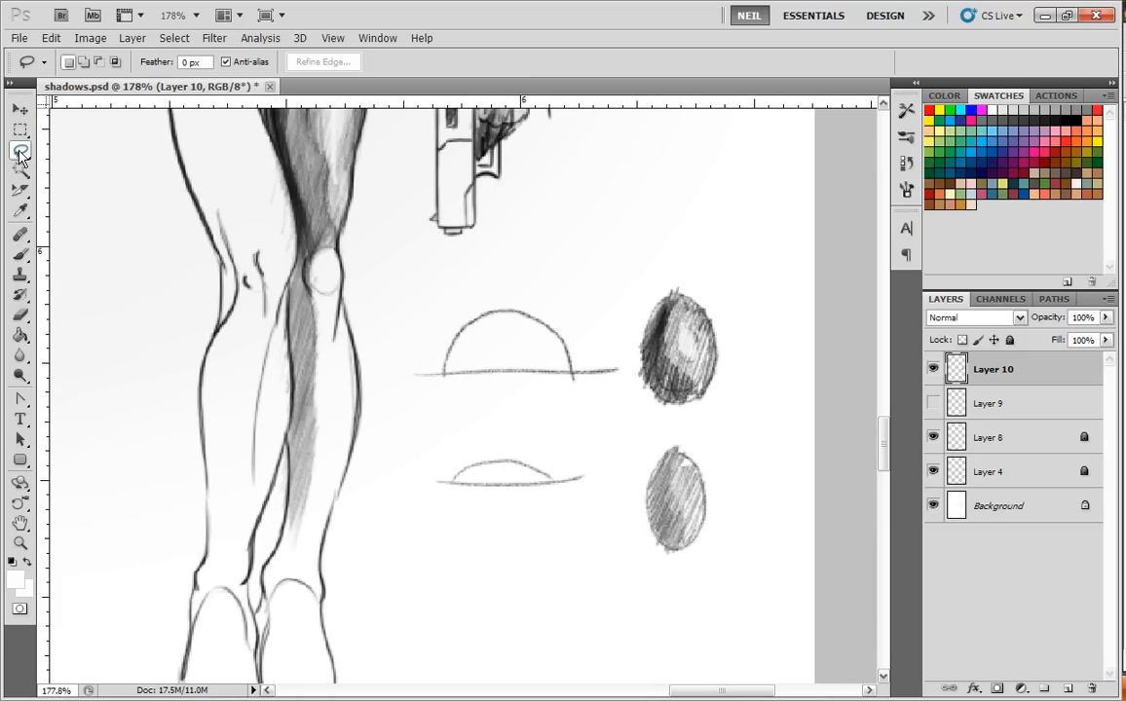
mouse_move(766, 338)
mouse_down()
mouse_move(624, 253)
mouse_move(390, 428)
mouse_move(760, 451)
mouse_up()
click(50, 38)
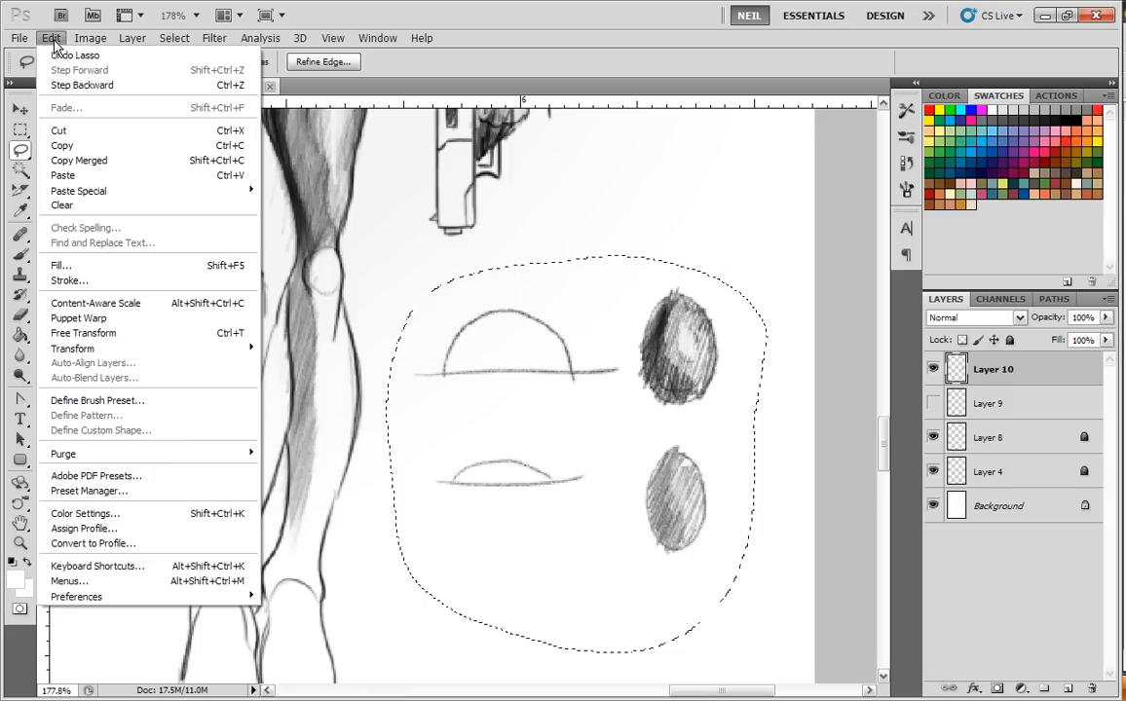
click(64, 131)
key(m)
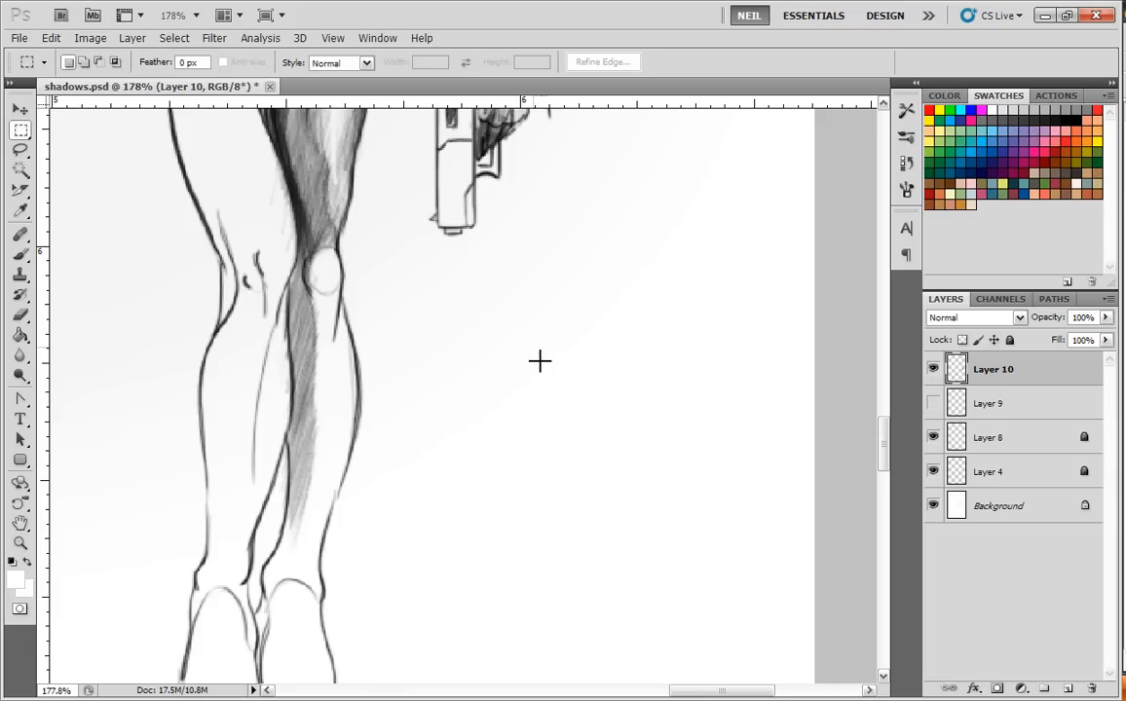
scroll(447, 460, down, 6)
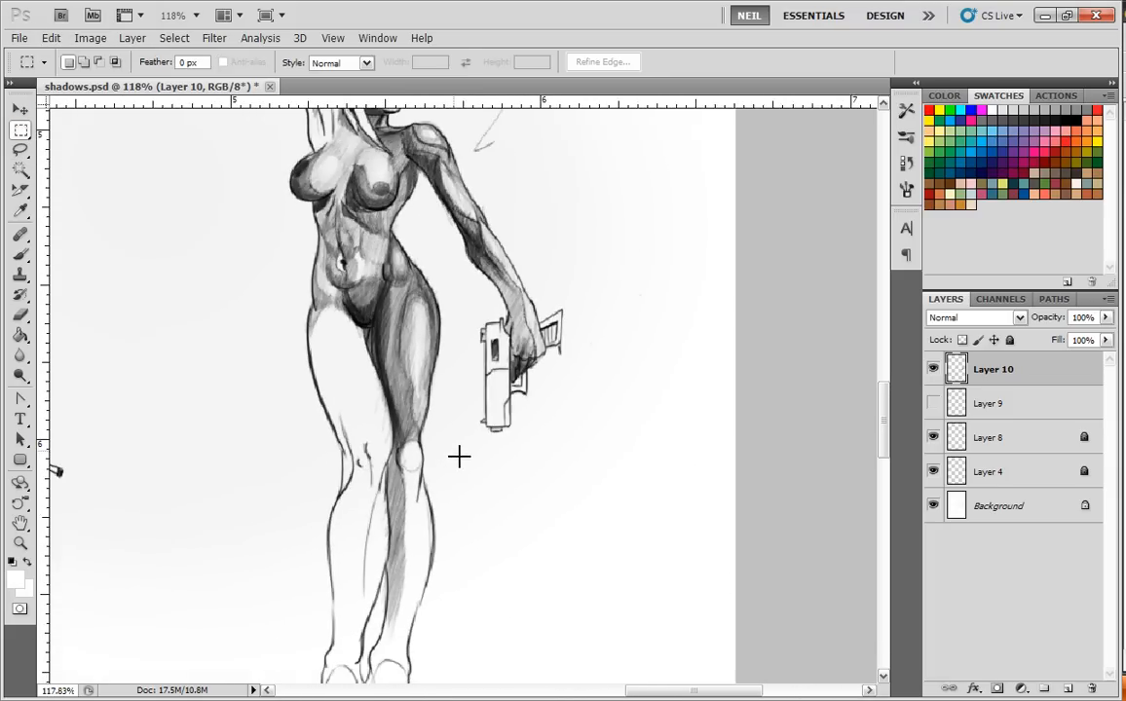
drag(455, 429, 458, 289)
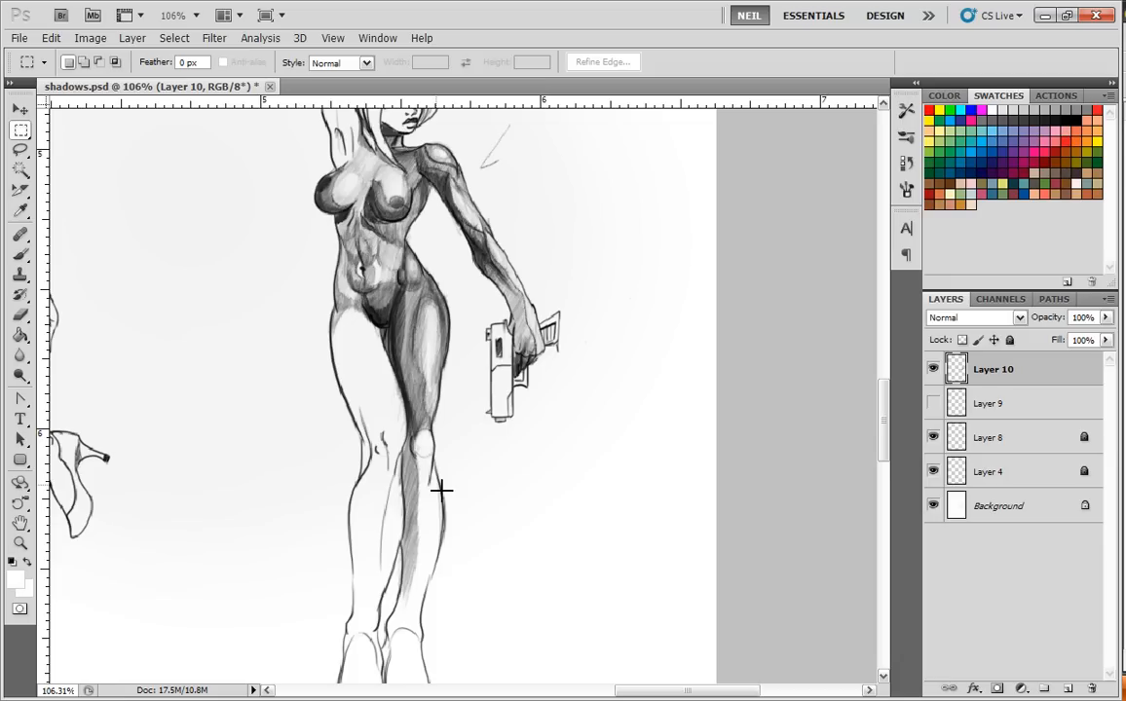